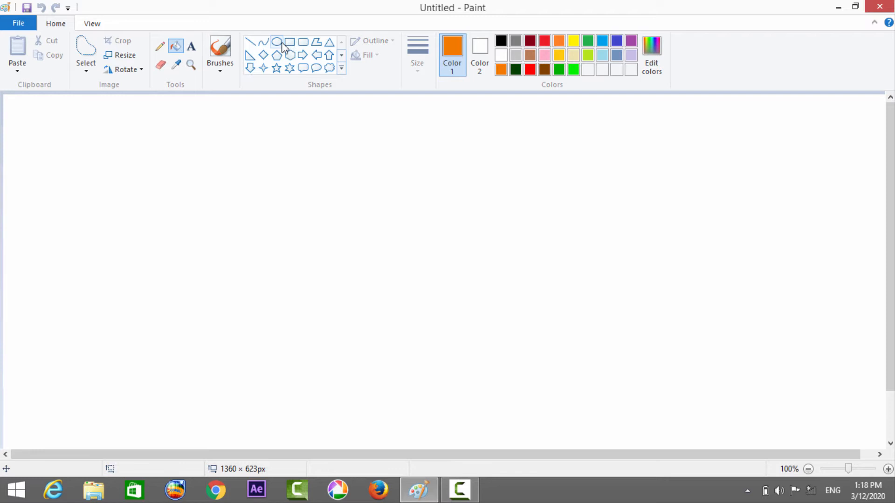
Step: Draw an upright orange ellipse about 243 × 352 px and add a sagging curve about 106 px wide across its top, higher on the right
left_click(282, 42)
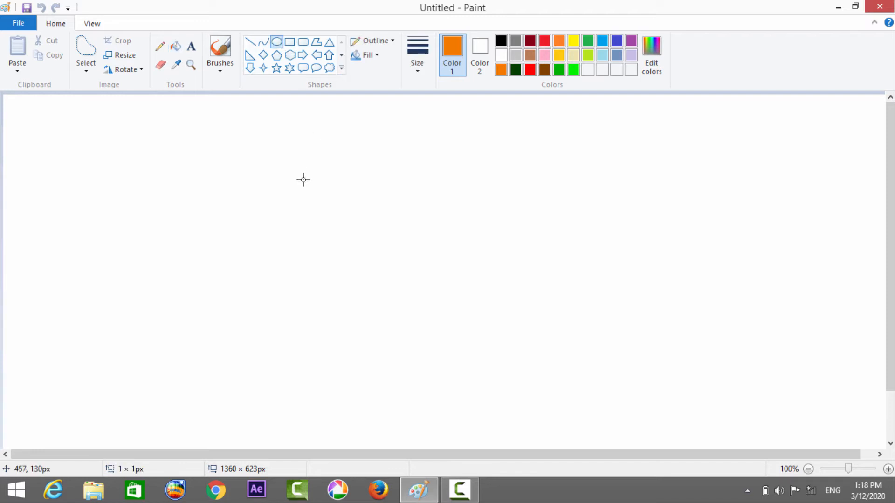
left_click_drag(303, 180, 462, 410)
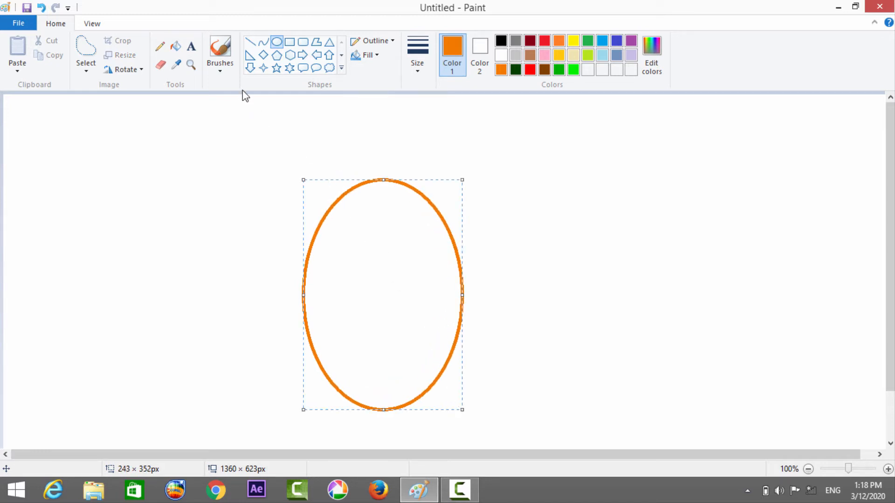
left_click(264, 43)
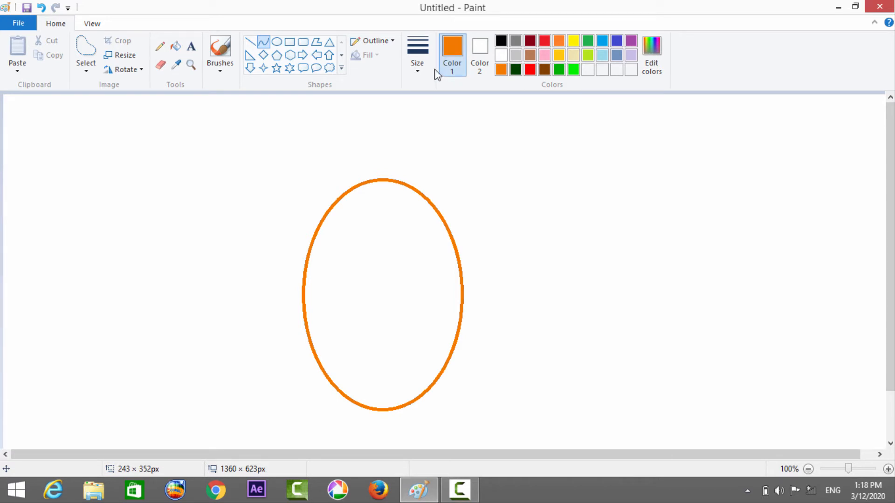
left_click(419, 69)
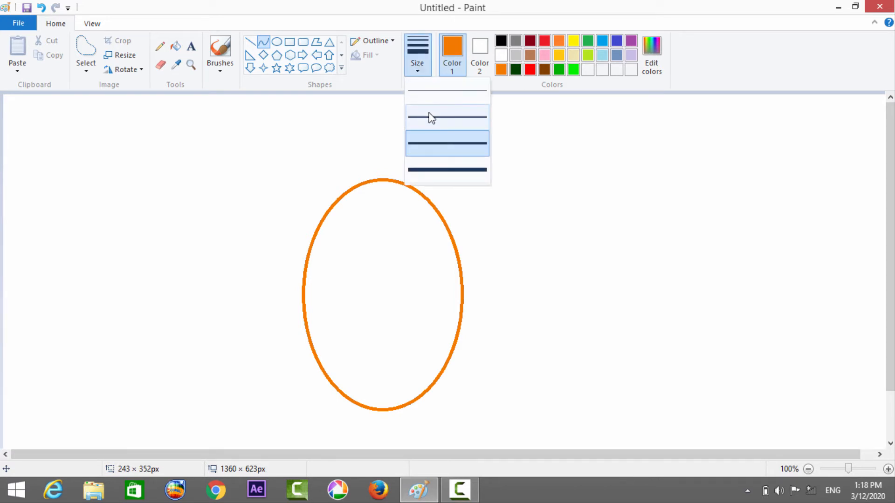
left_click(389, 181)
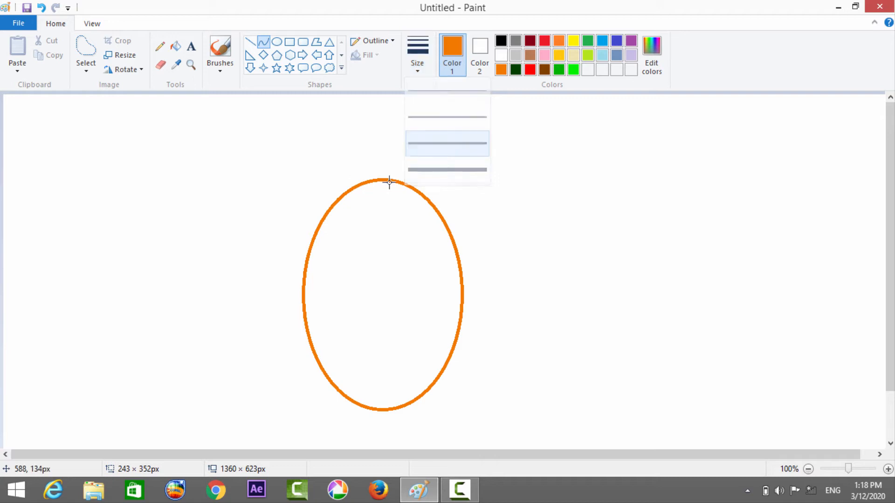
left_click_drag(398, 185, 340, 210)
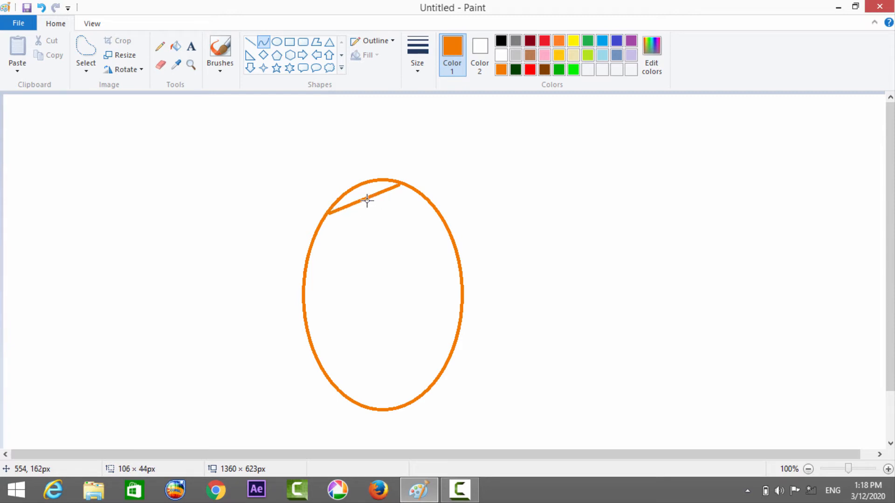
left_click_drag(367, 200, 374, 216)
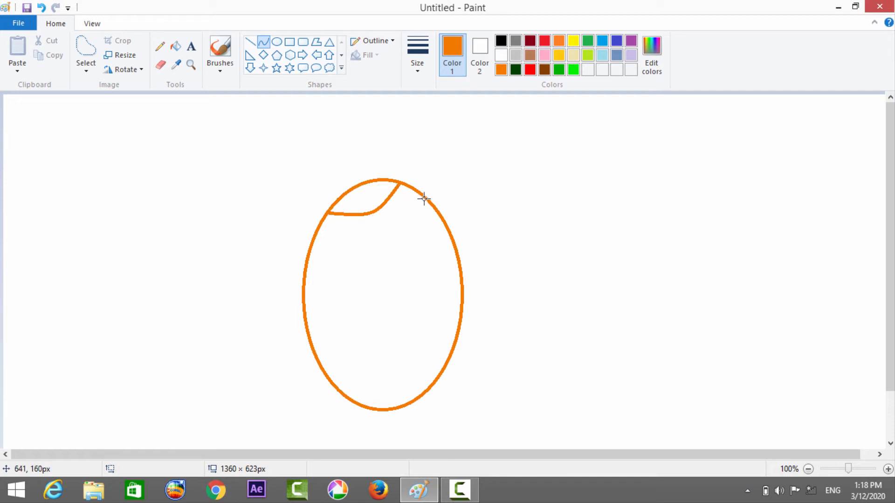
Step: Add two more sagging curves below the first, about 175 and 207 px wide, running from the ellipse's right edge down to its left edge
left_click_drag(423, 198, 310, 249)
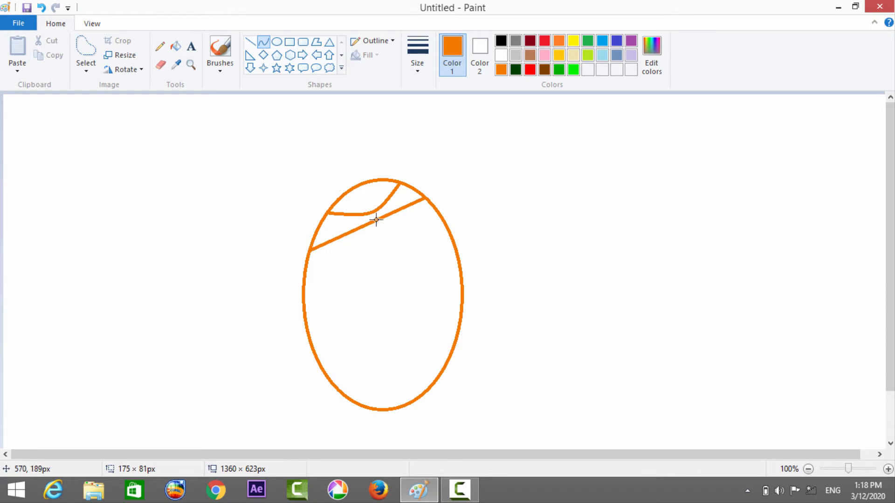
left_click_drag(376, 220, 381, 256)
left_click(381, 256)
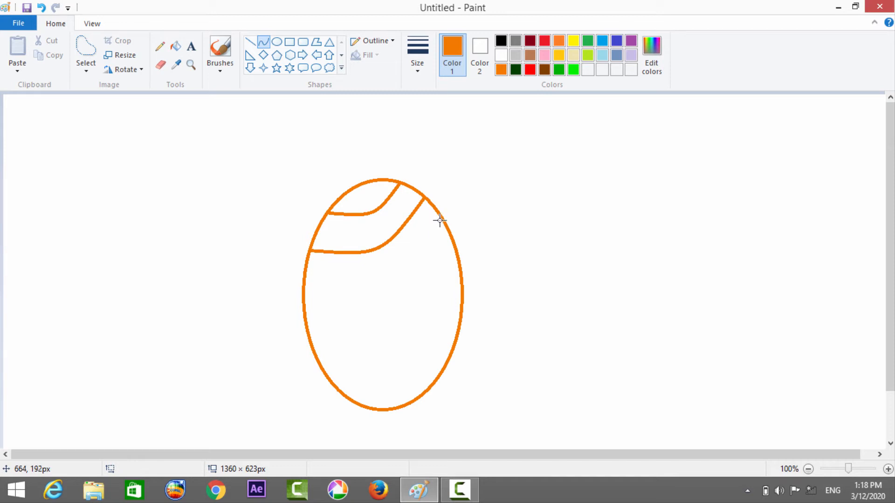
mouse_move(440, 220)
left_mouse_down()
mouse_move(374, 260)
mouse_move(303, 285)
mouse_move(303, 297)
left_mouse_up()
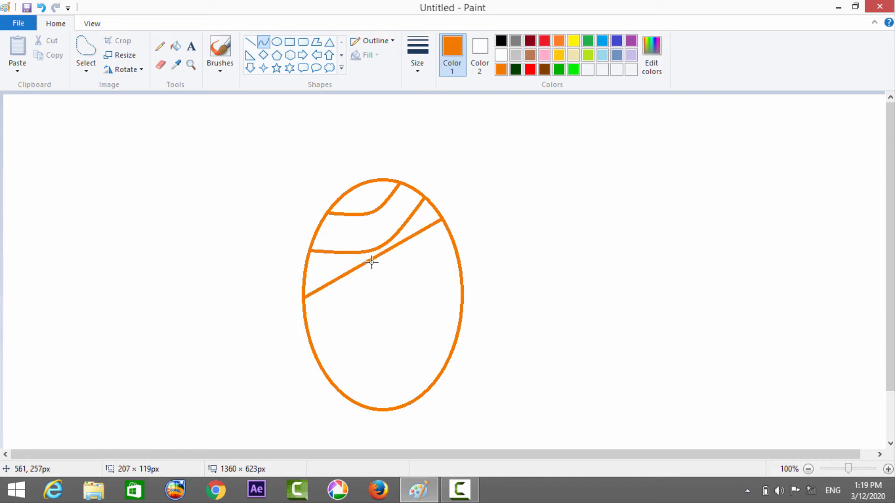
left_click_drag(373, 257, 396, 301)
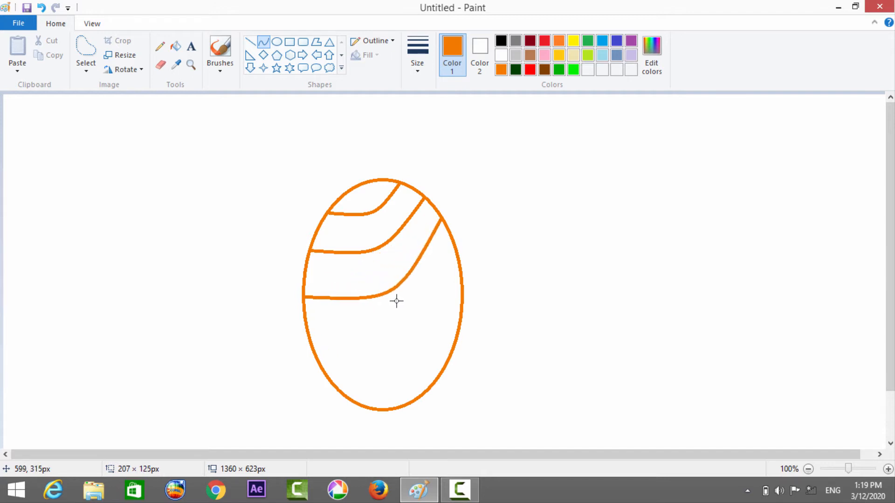
left_click(397, 301)
left_click(396, 301)
Step: Add two curves in the ellipse's lower half, about 209 and 185 px wide, bowed downward and rising to the right like those above
left_click_drag(455, 251, 317, 351)
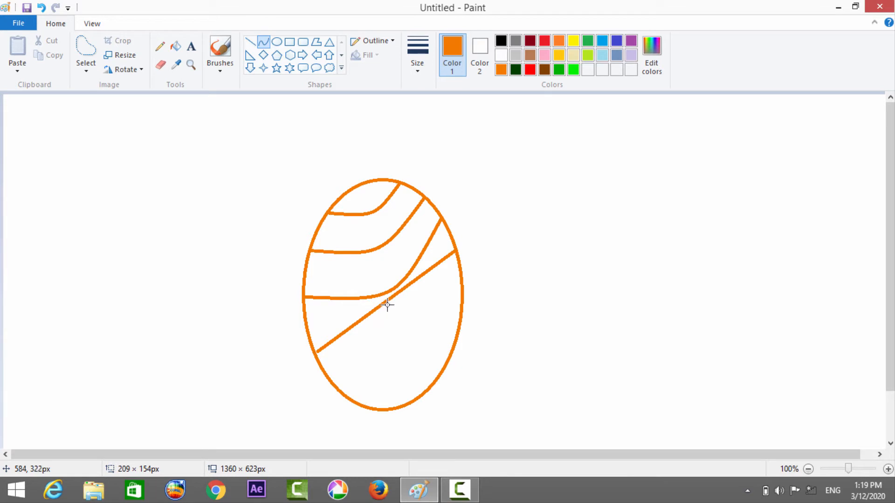
left_click_drag(387, 305, 416, 348)
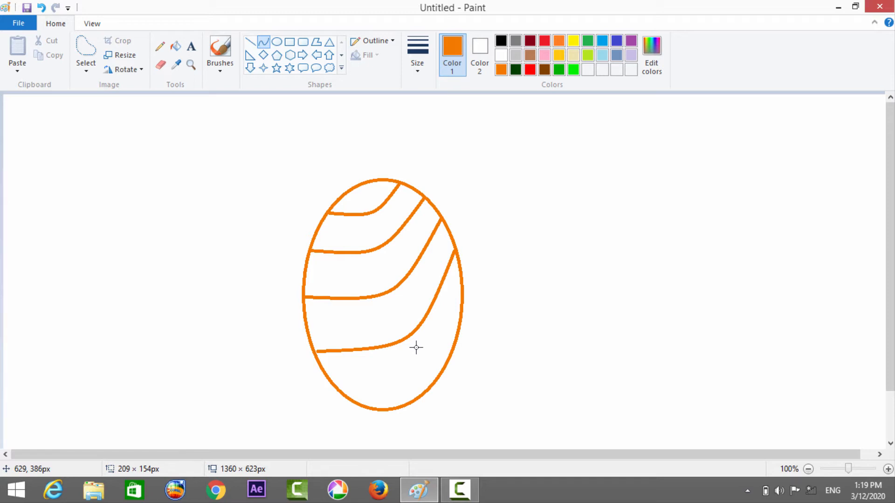
left_click(416, 347)
left_click(569, 272)
left_click_drag(461, 303, 340, 390)
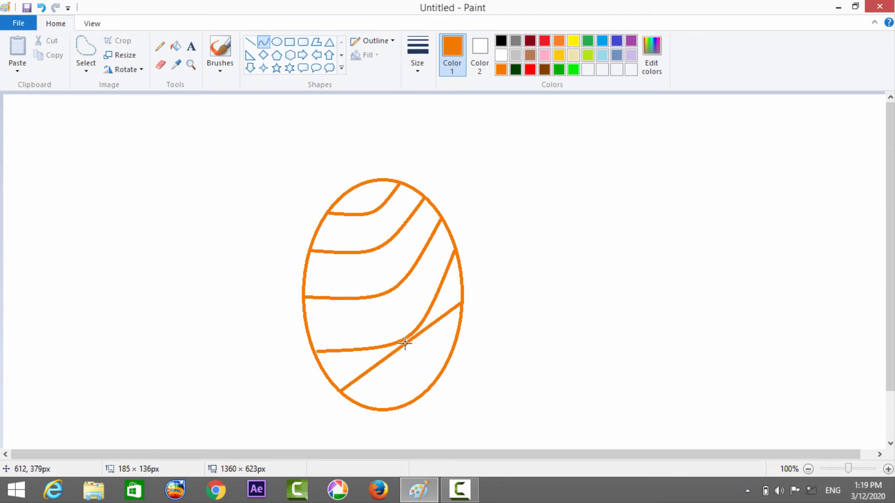
left_click_drag(404, 344, 428, 386)
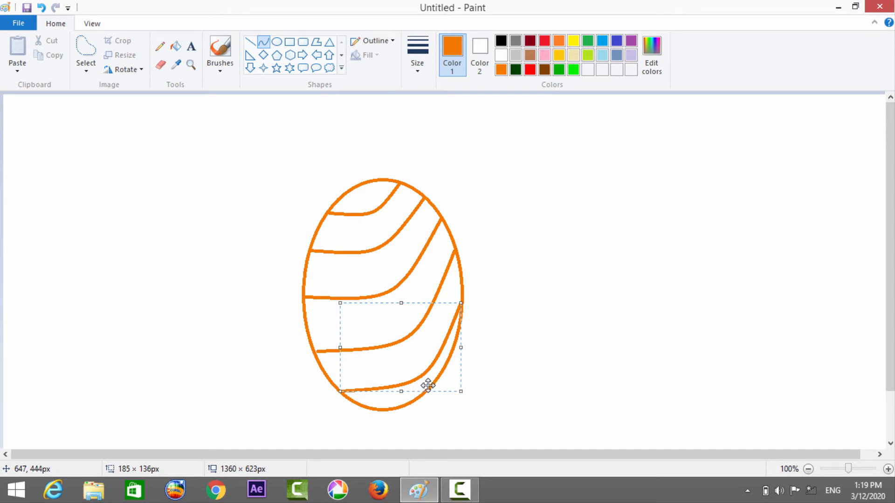
left_click(533, 313)
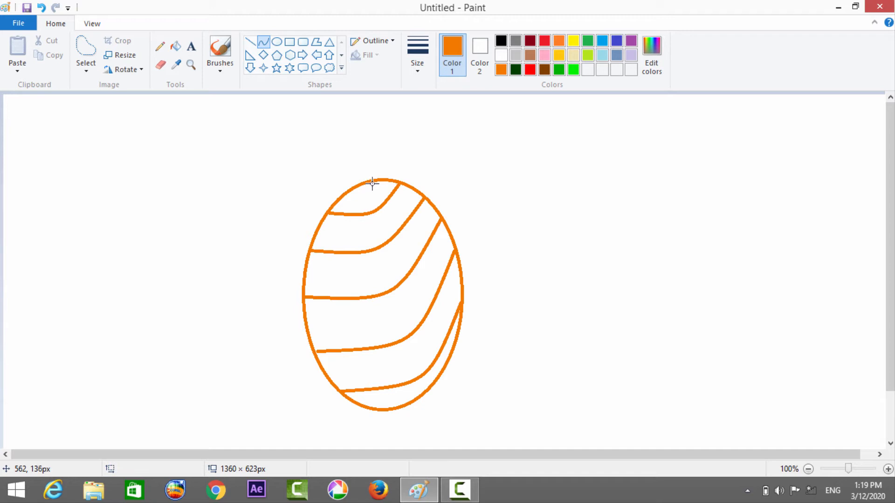
Step: Draw the first two opposing curves near the ellipse's top, about 99 and 168 px wide, falling from its left edge to its right edge
left_click_drag(373, 183, 394, 218)
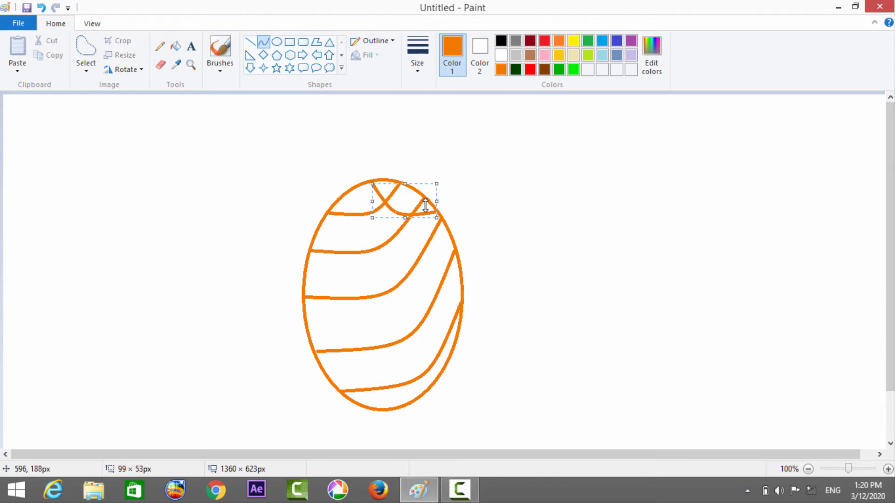
left_click(562, 152)
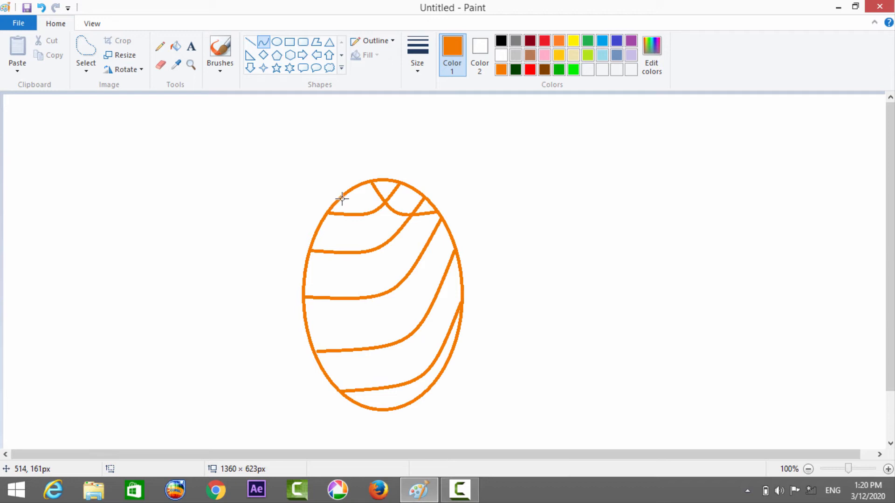
left_click_drag(349, 201, 453, 244)
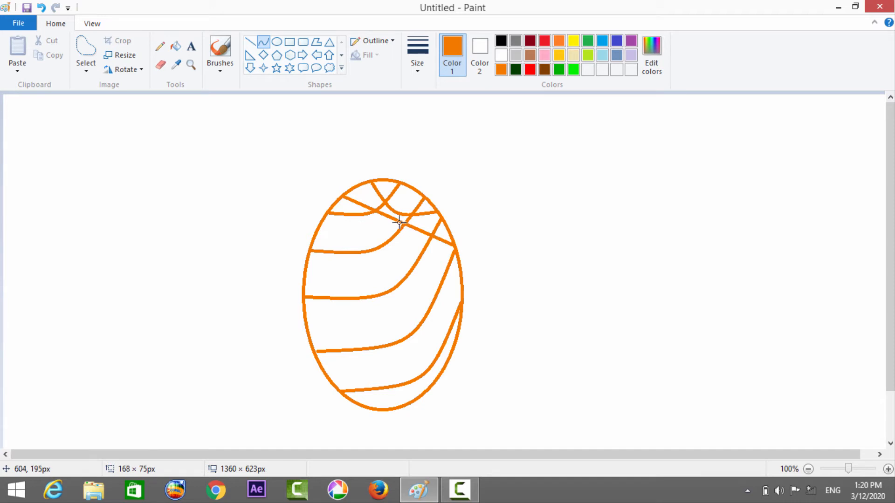
left_click_drag(397, 222, 382, 246)
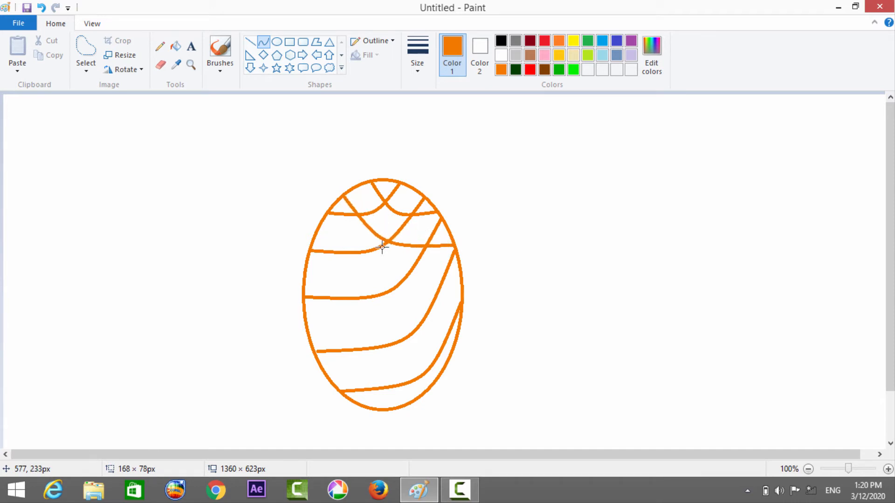
left_click(382, 247)
left_click(382, 253)
Step: Add two opposing curves across the ellipse's middle, about 209 and 232 px wide, sagging from the left edge down to the right edge
left_click_drag(325, 220, 461, 276)
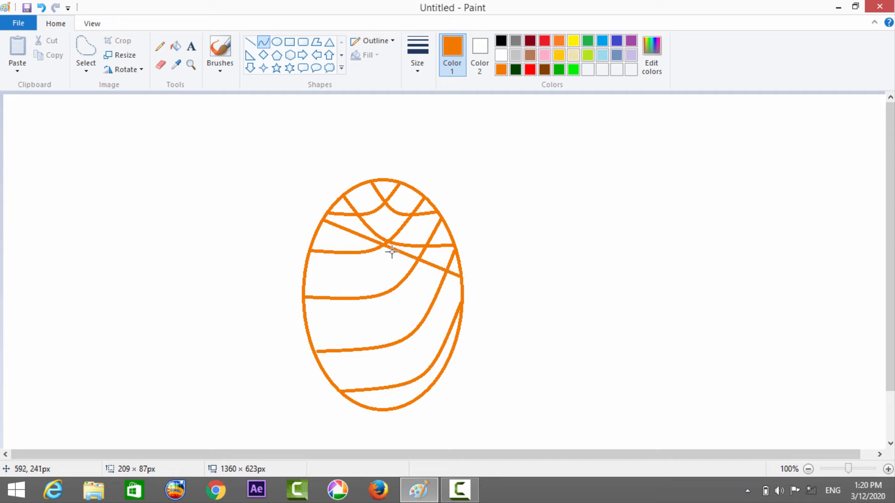
left_click_drag(392, 249, 374, 280)
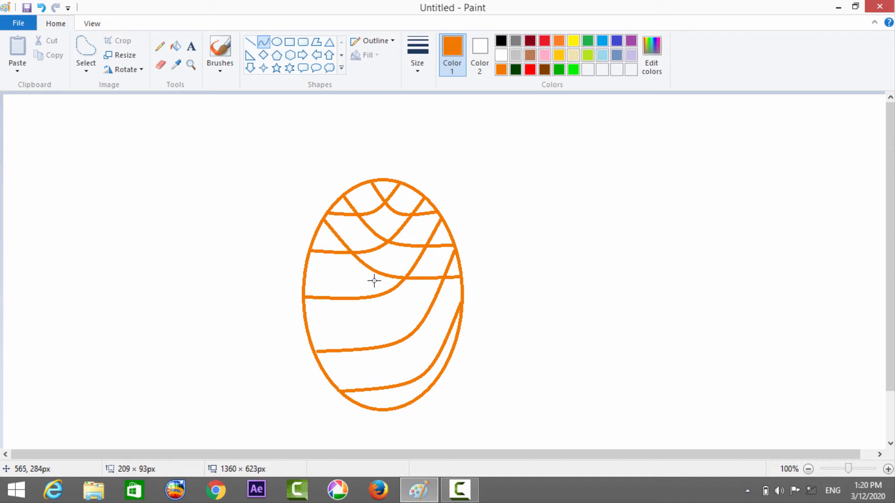
left_click(374, 281)
left_click_drag(309, 255, 460, 310)
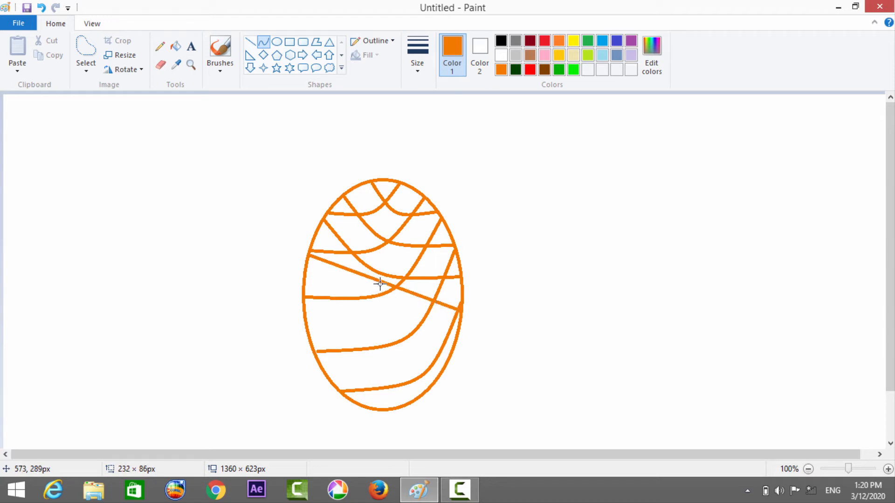
left_click_drag(383, 283, 363, 313)
left_click(364, 314)
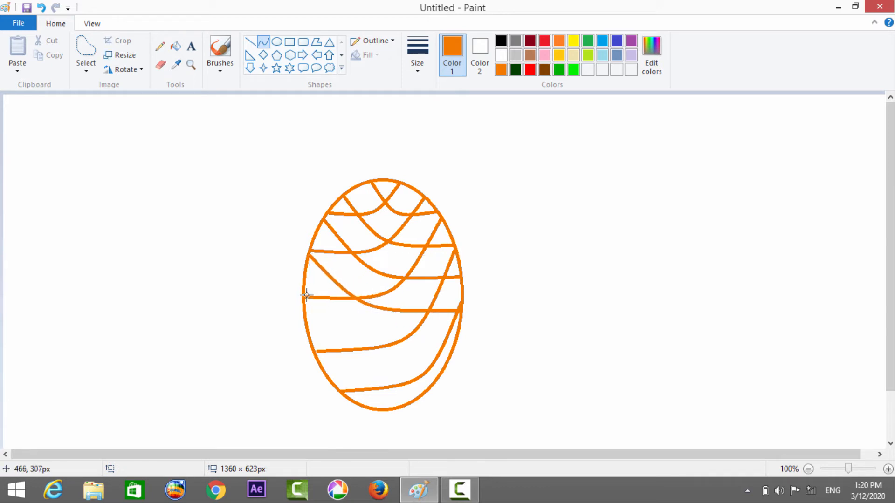
Step: Add two further opposing curves in the ellipse's lower half, about 226 and 198 px wide, sagging from the left edge to the right edge
mouse_move(305, 297)
left_mouse_down()
mouse_move(459, 354)
mouse_move(453, 342)
left_mouse_up()
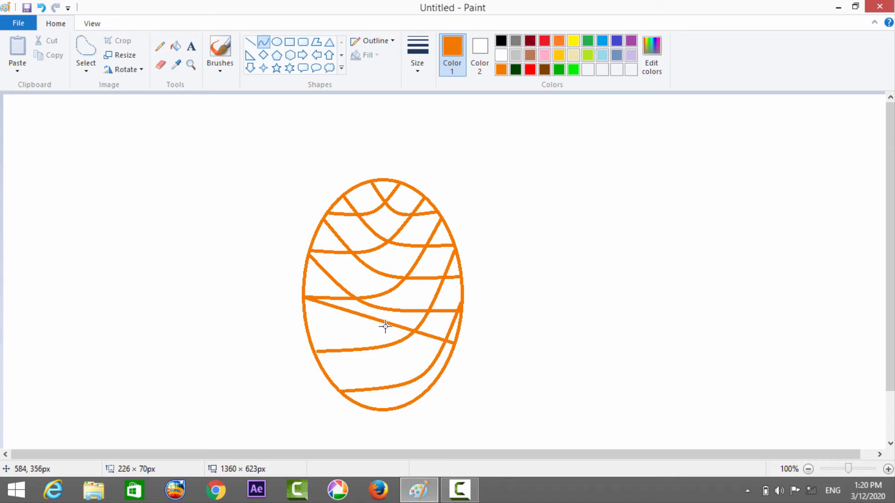
left_click_drag(380, 322, 366, 346)
left_click(359, 351)
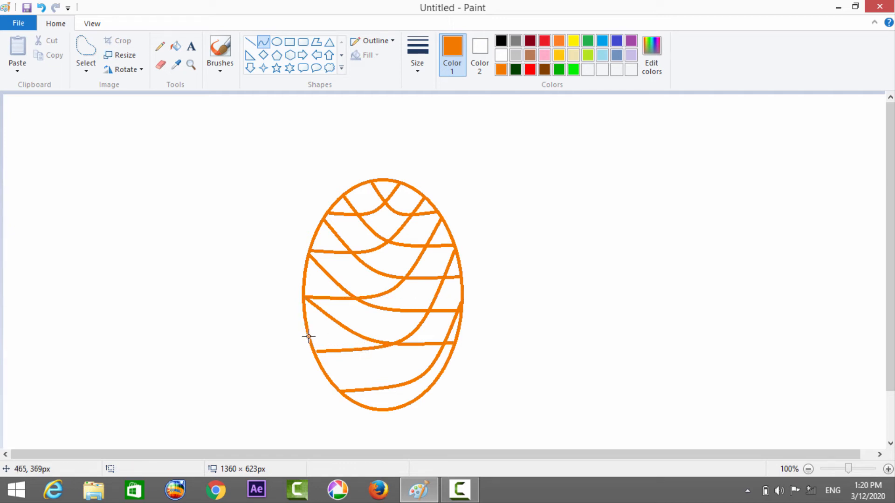
left_click_drag(308, 335, 437, 372)
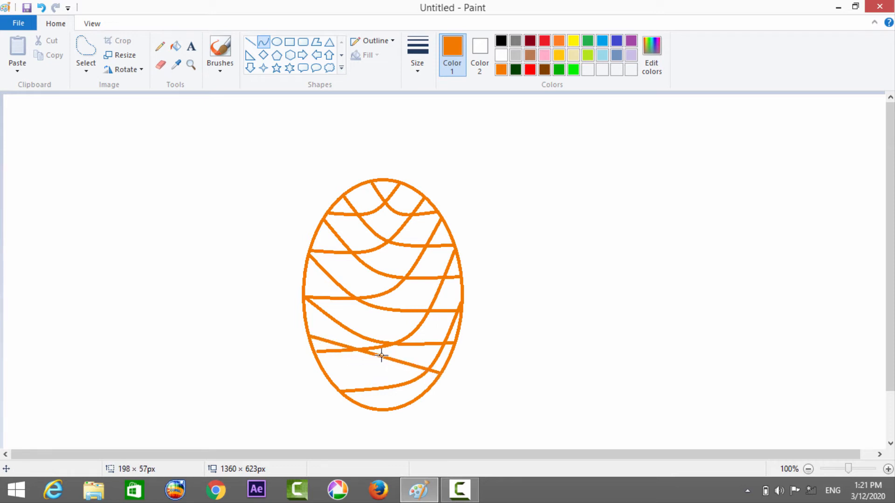
left_click_drag(375, 355, 369, 377)
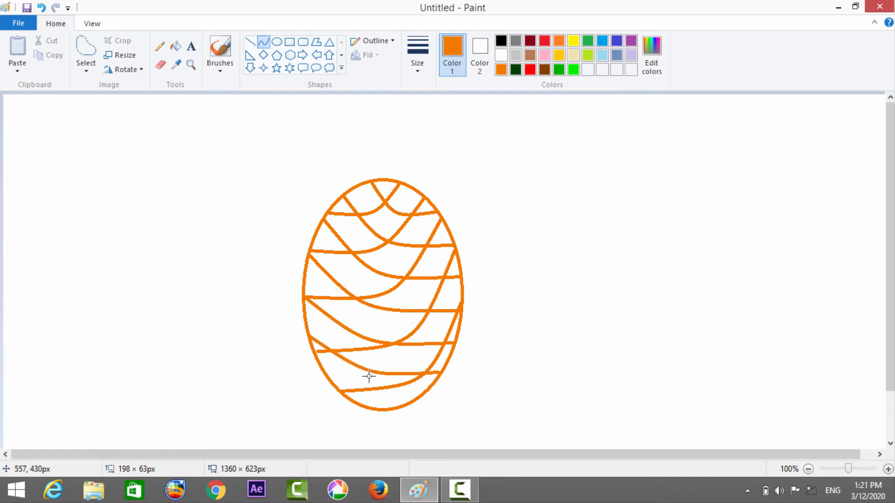
left_click(369, 376)
left_click(369, 393)
mouse_move(328, 374)
left_mouse_down()
mouse_move(375, 398)
mouse_move(411, 404)
mouse_move(368, 392)
left_mouse_up()
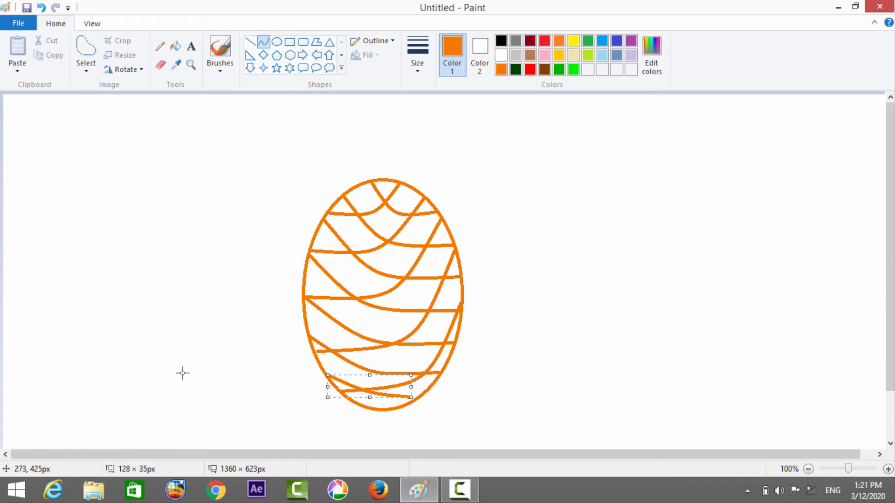
left_click(244, 370)
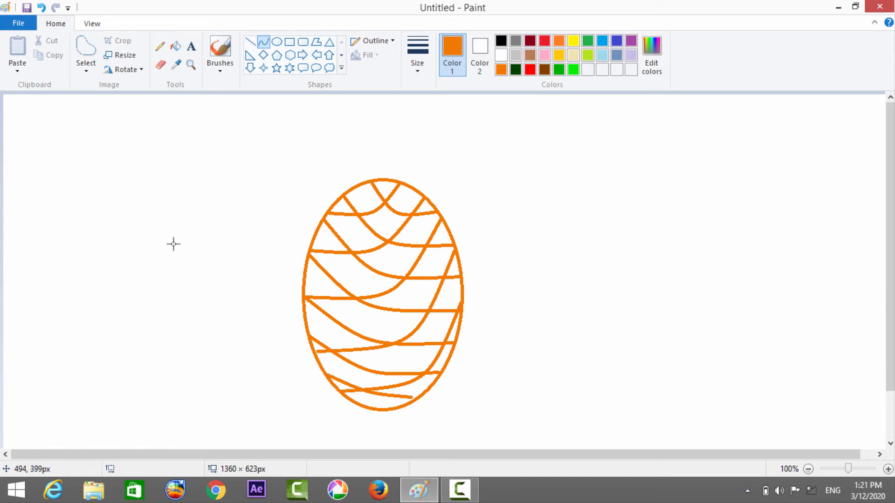
left_click(41, 9)
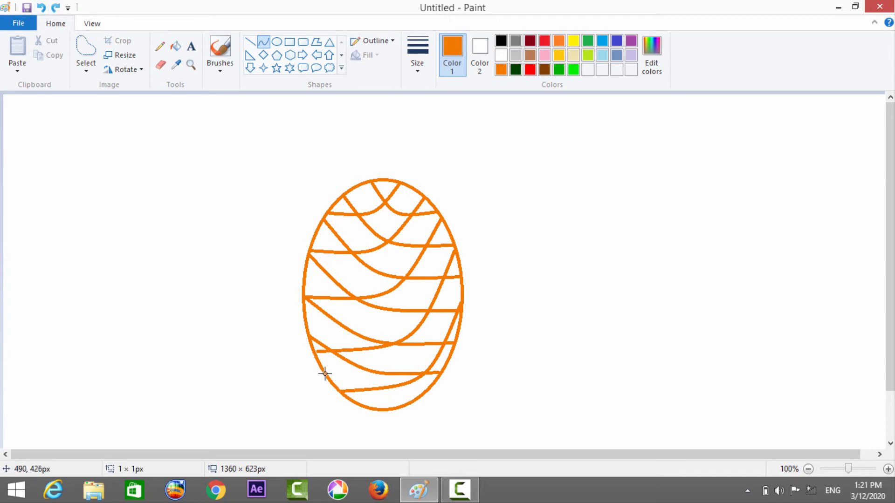
Step: Draw the lowest opposing curve about 147 px wide, bowed downward and joining both edges near the bottom of the ellipse
left_click_drag(325, 374, 420, 394)
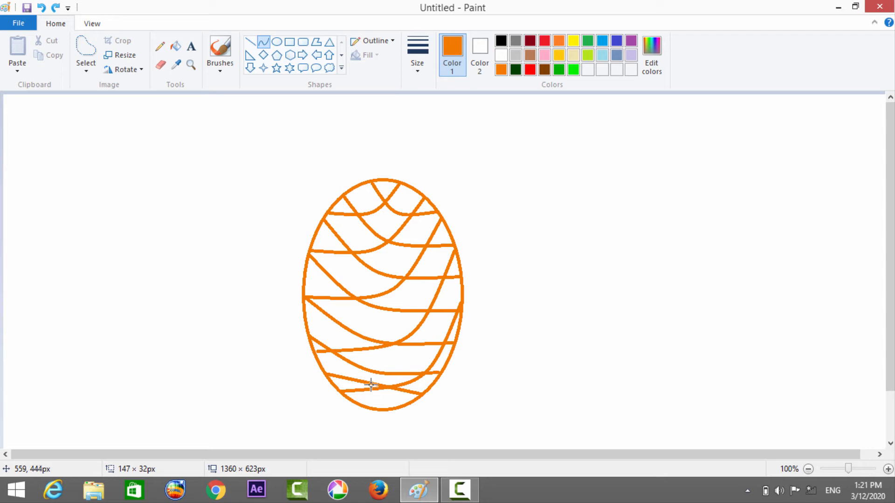
left_click_drag(371, 385, 370, 400)
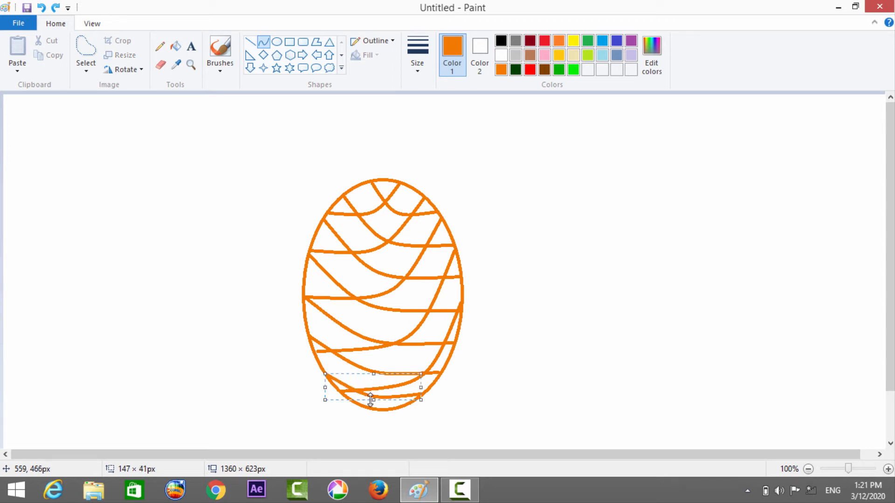
left_click(113, 360)
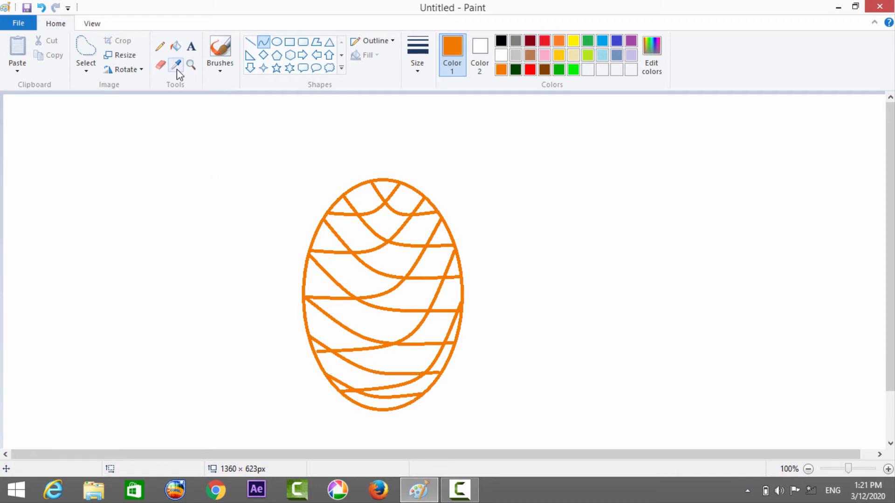
Step: Set the Pencil to the third line thickness and draw a short slanted orange test stroke on the blank canvas right of the ellipse
left_click(159, 47)
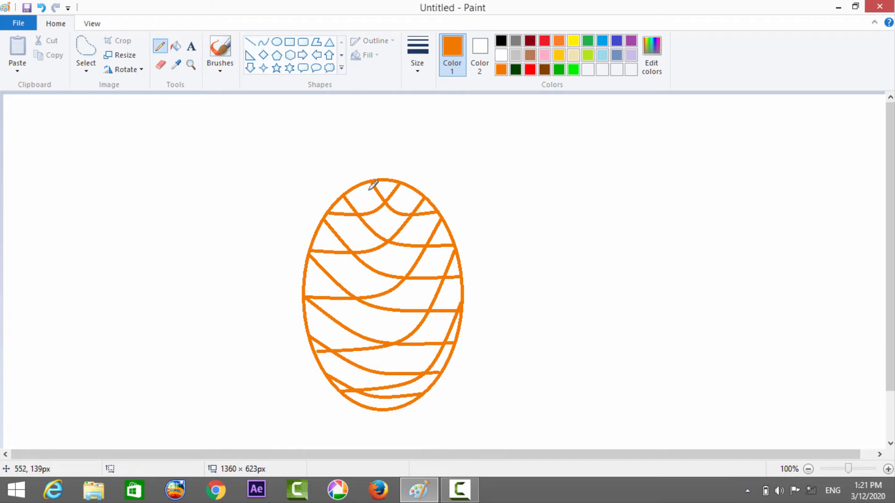
left_click(421, 74)
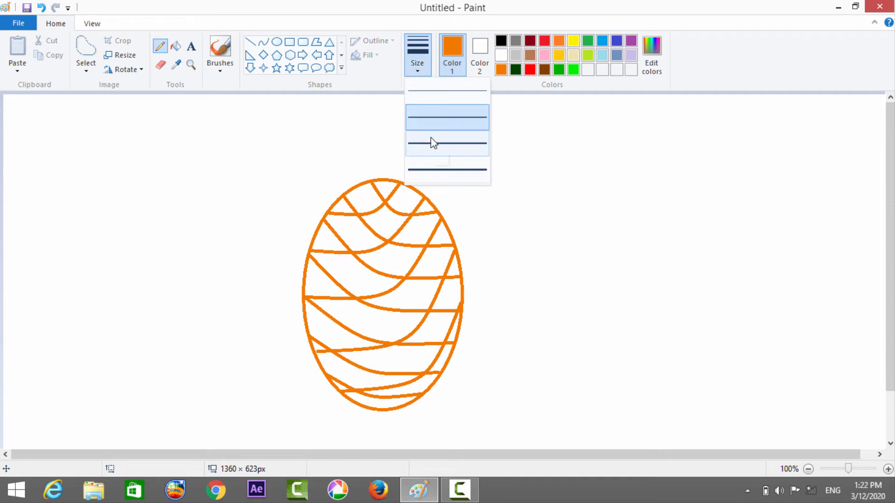
left_click(339, 138)
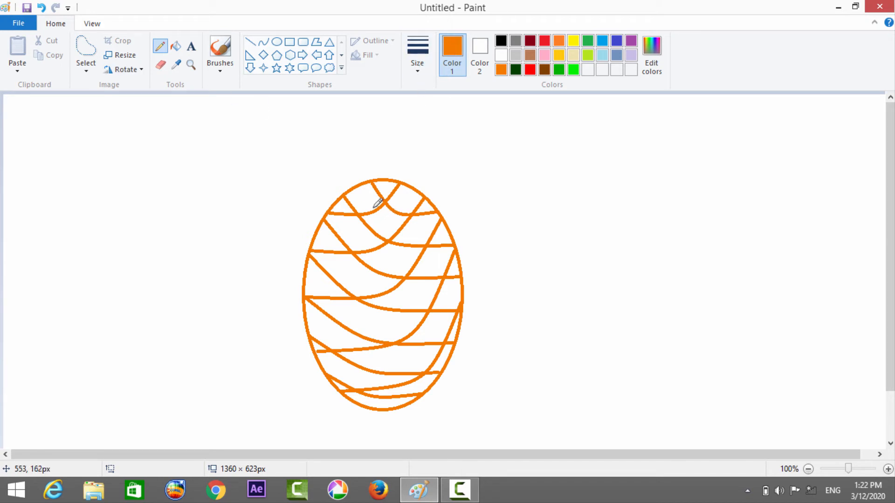
left_click(417, 58)
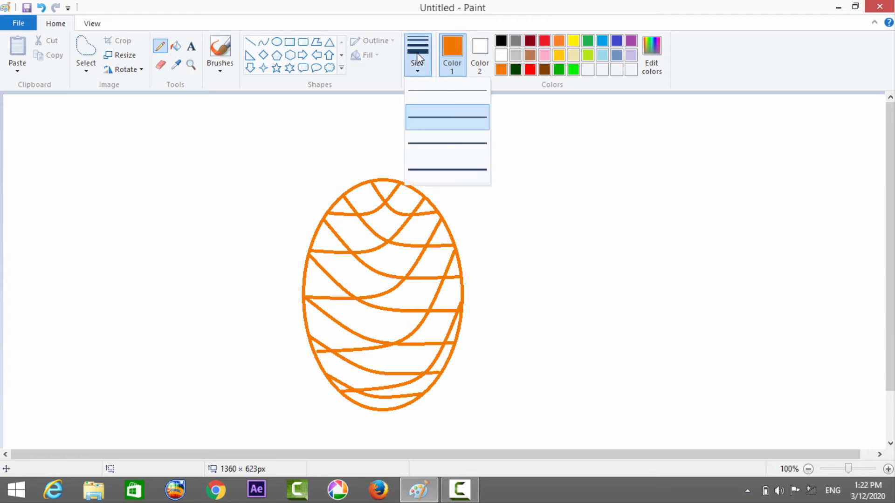
left_click(434, 140)
left_click_drag(402, 189, 393, 208)
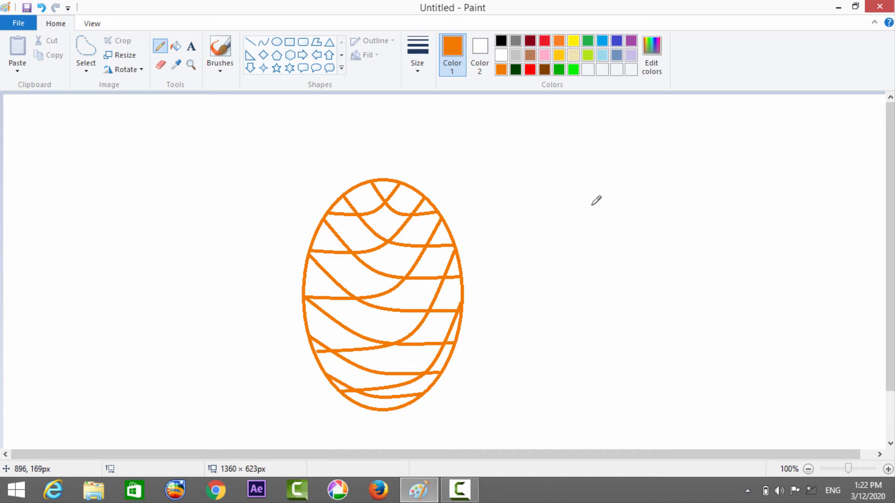
left_click_drag(590, 206, 610, 233)
Step: Pencil small orange peaked marks inside five lattice cells in the upper half of the ellipse
mouse_move(381, 260)
left_mouse_down()
mouse_move(392, 248)
mouse_move(404, 257)
left_mouse_up()
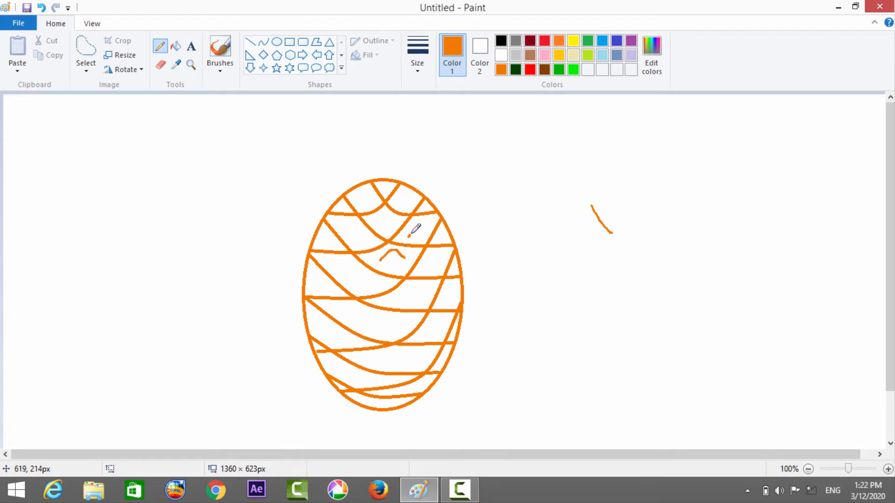
left_click_drag(409, 236, 425, 229)
left_click_drag(423, 268, 434, 259)
left_click_drag(344, 230, 360, 232)
left_click_drag(342, 275, 366, 277)
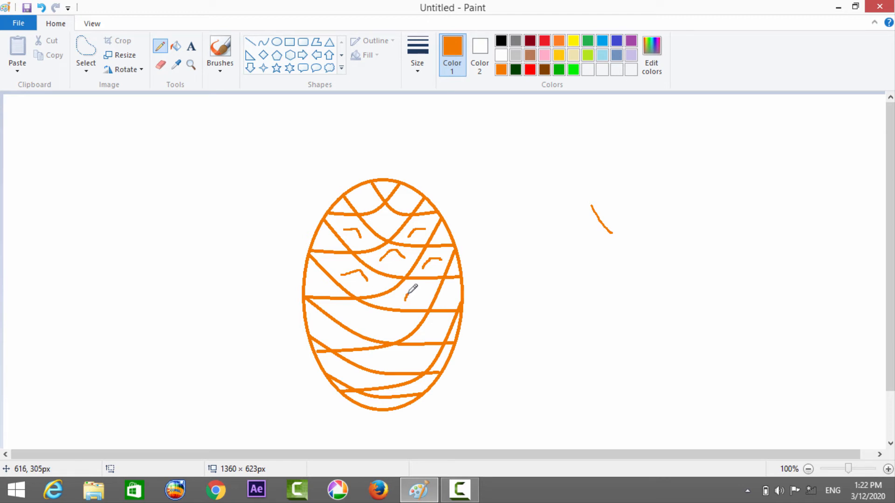
Step: Pencil small peaked marks inside the cells at the middle right, lower centre and lower right of the ellipse
left_click_drag(406, 297, 455, 293)
left_click_drag(353, 320, 379, 322)
left_click_drag(391, 362, 411, 354)
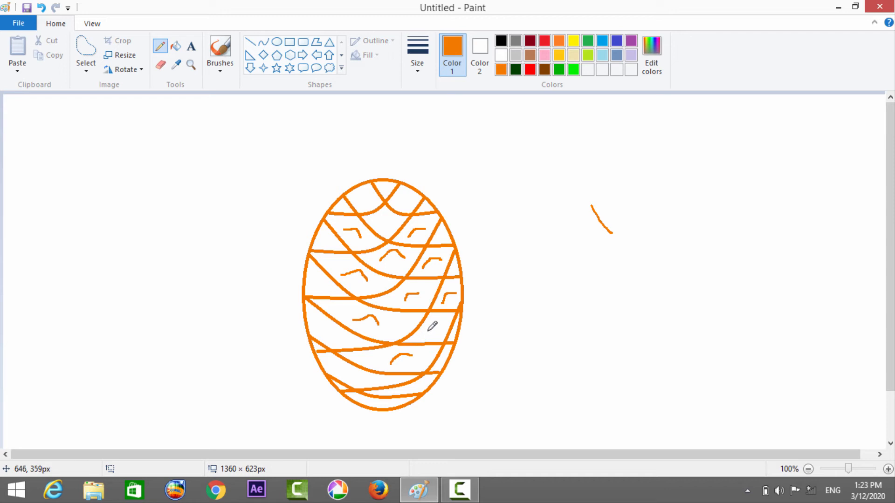
left_click_drag(428, 334, 442, 324)
Step: Pencil small peaked marks in the cells near the ellipse's top and in three cells along its left edge
left_click_drag(377, 225, 412, 199)
left_click_drag(357, 198, 367, 195)
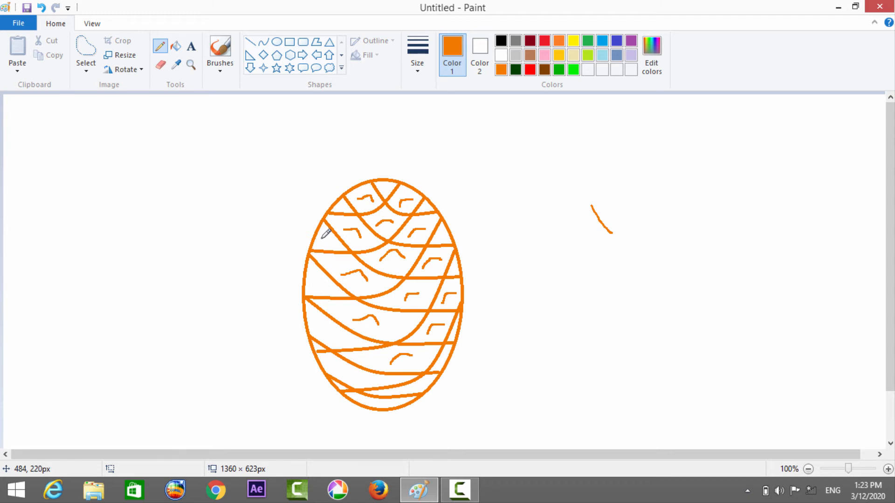
left_click_drag(322, 239, 333, 238)
left_click_drag(315, 284, 328, 282)
left_click_drag(323, 333, 342, 331)
Step: Mark the lower-left cell with a small peak, undoing and redrawing it smaller, and add marks in the two lowest cells
mouse_move(345, 373)
left_mouse_down()
mouse_move(358, 367)
mouse_move(363, 376)
left_mouse_up()
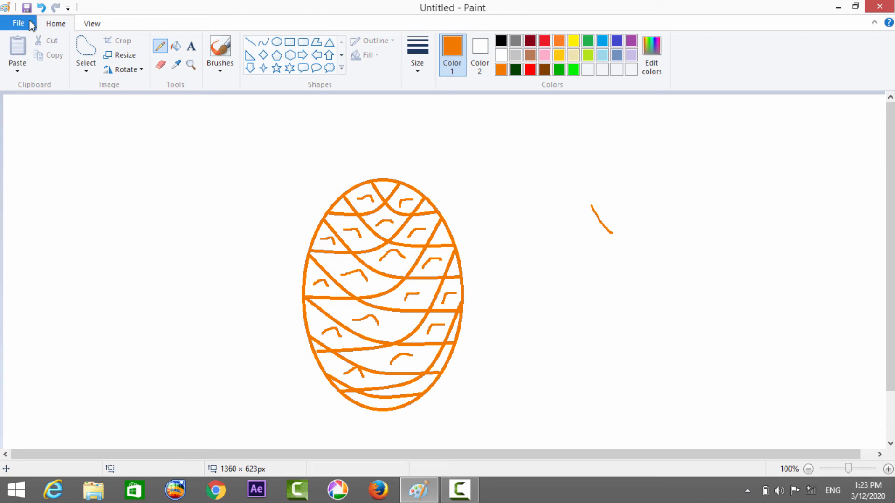
left_click(41, 8)
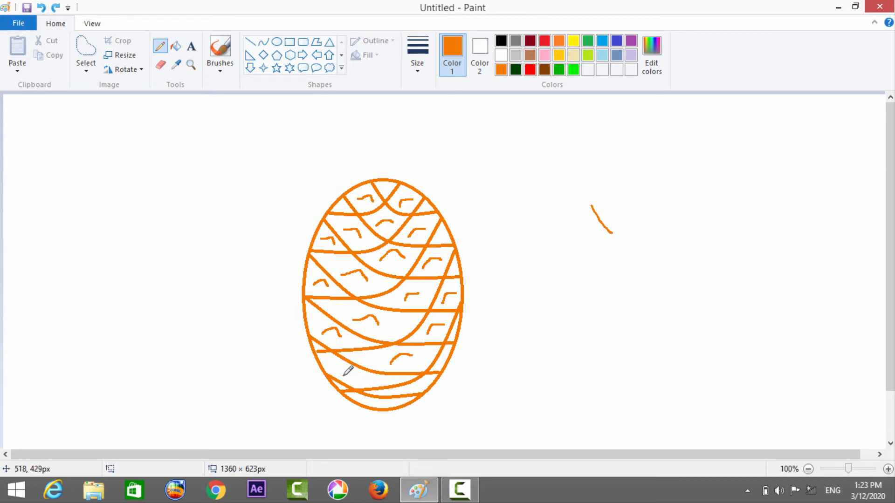
left_click_drag(343, 375, 357, 377)
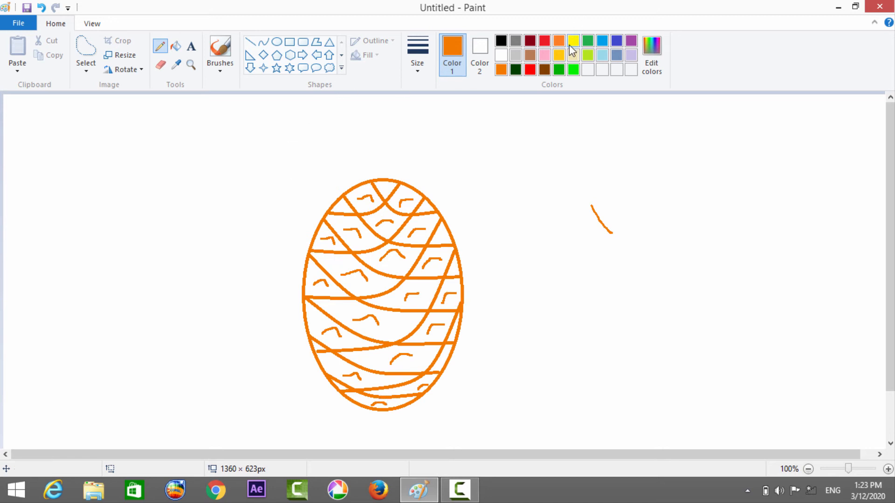
Step: Fill the central lattice cells and the adjoining right and upper-right cells of the ellipse with gold
left_click(560, 55)
left_click(180, 50)
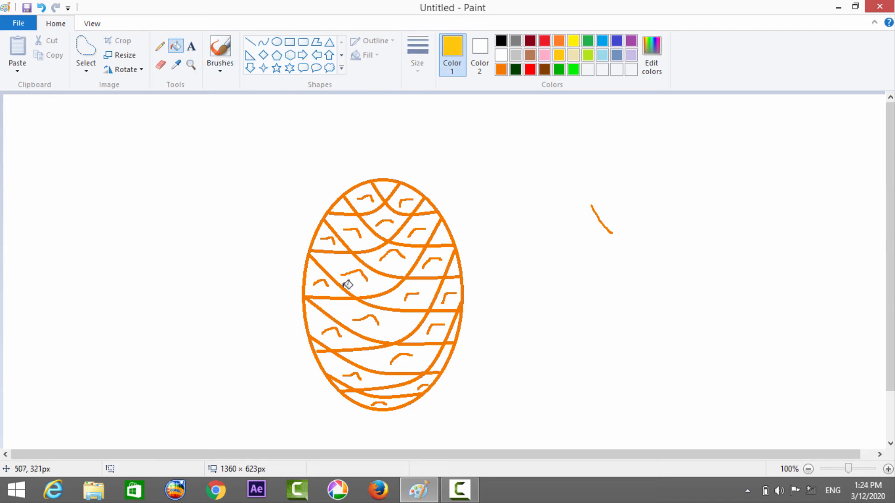
left_click(360, 280)
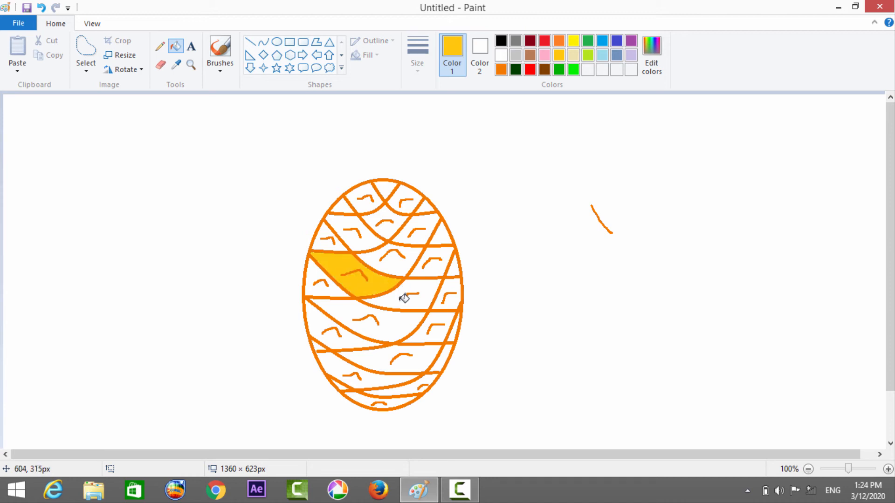
left_click(404, 298)
left_click(399, 263)
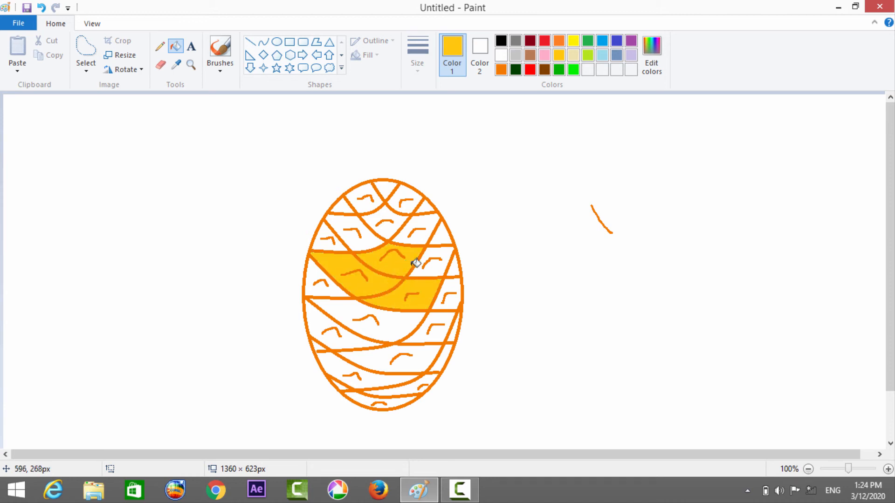
left_click(432, 253)
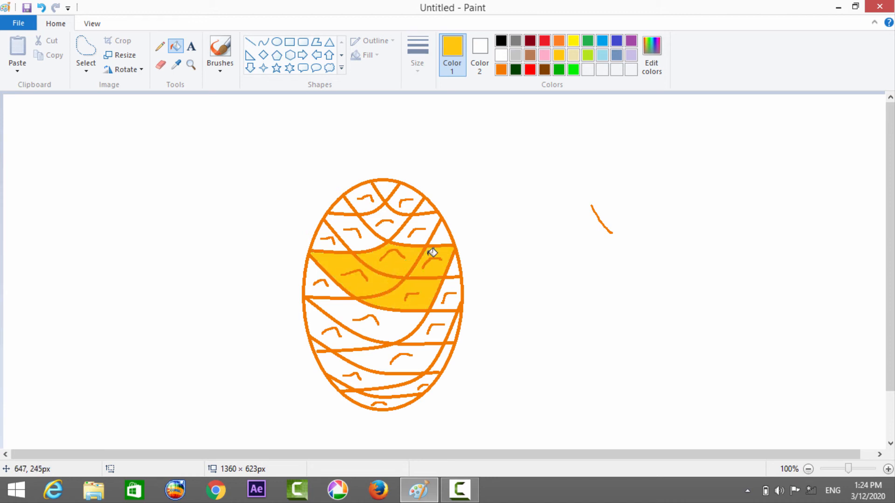
left_click(431, 225)
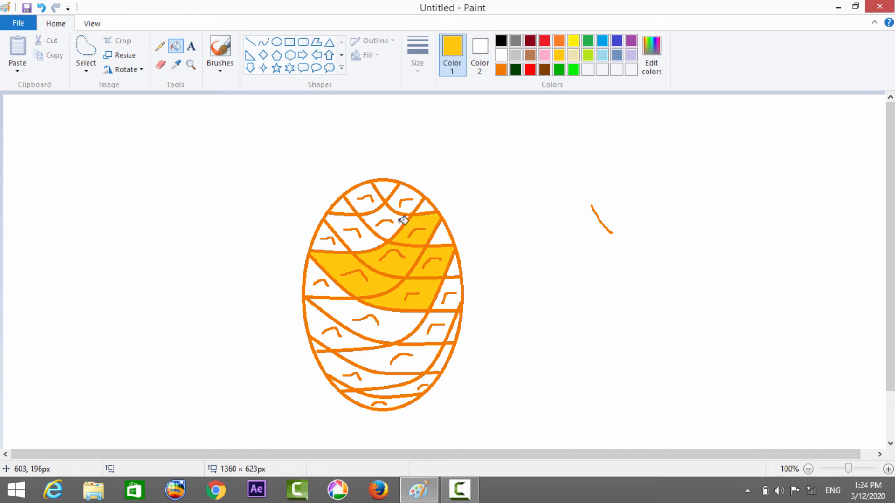
Step: Fill the upper-middle, upper-left and upper left-edge cells of the ellipse with gold
left_click(403, 220)
left_click(371, 237)
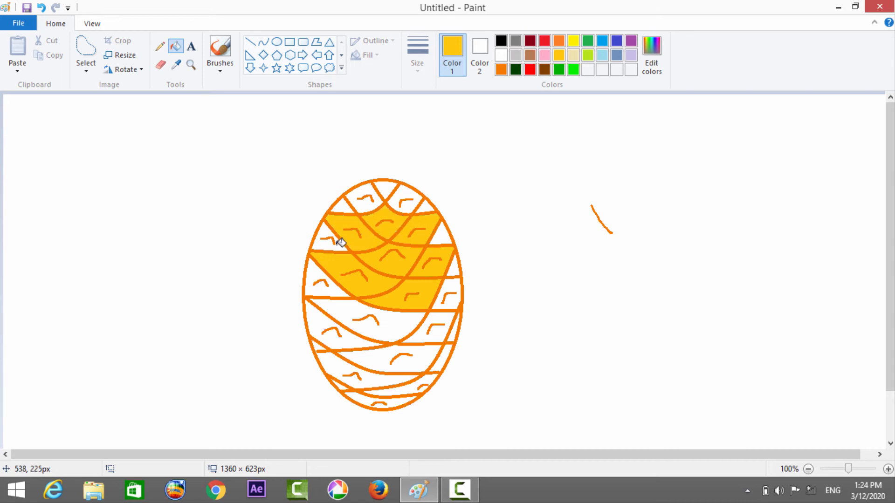
left_click(326, 238)
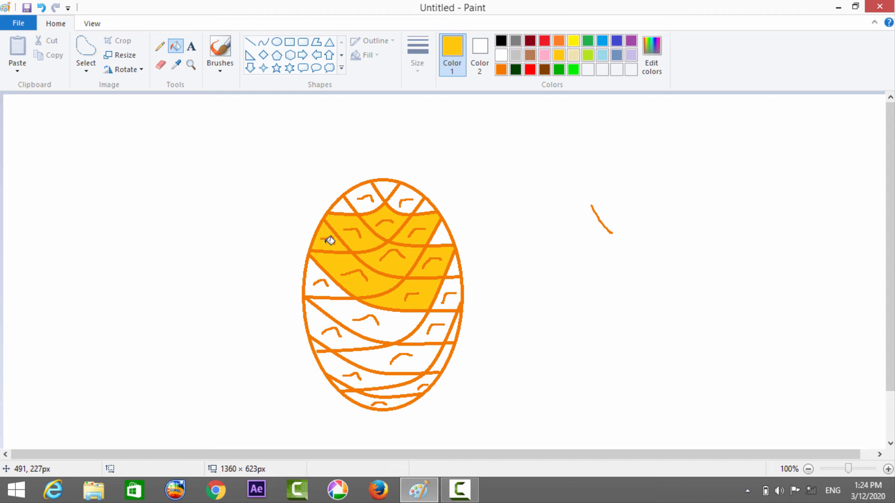
Step: Fill the remaining left-edge cells and the large lower-centre and lower-left cells with gold
left_click(317, 269)
left_click(342, 302)
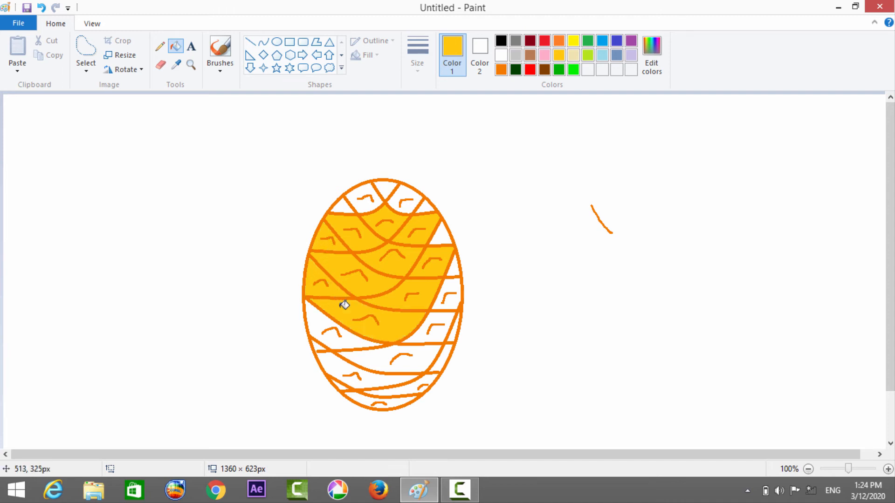
left_click(323, 317)
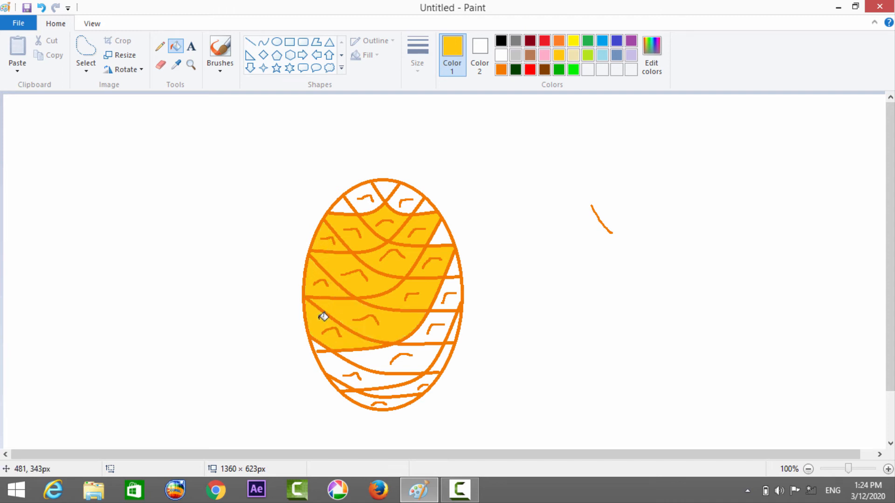
left_click(364, 353)
left_click(342, 366)
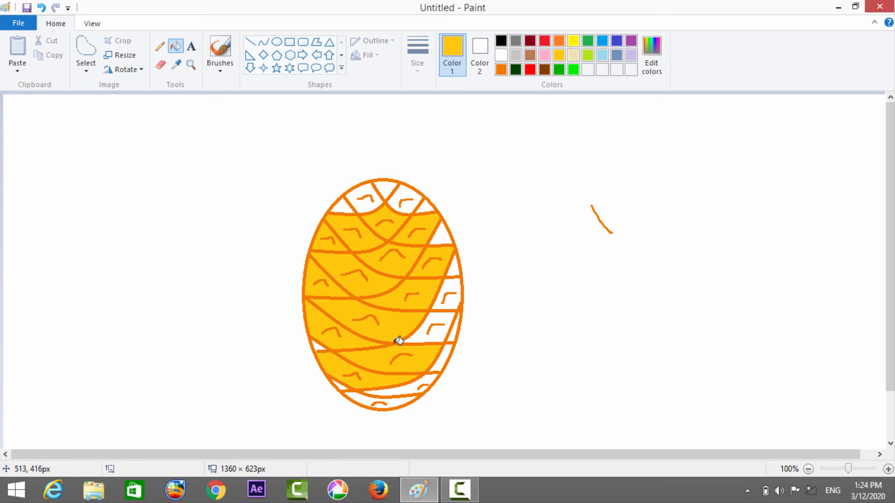
Step: Fill the lattice cells along the right edge of the ellipse with gold, from lower right up to upper right
left_click(427, 331)
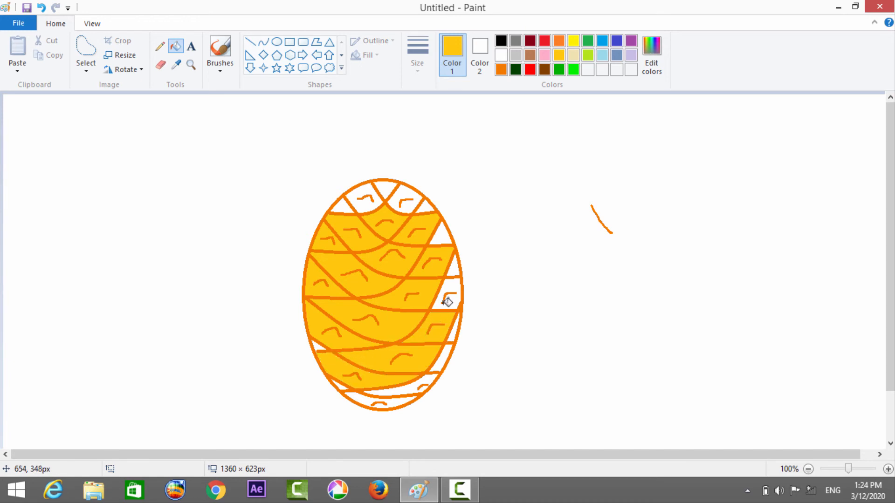
left_click(450, 288)
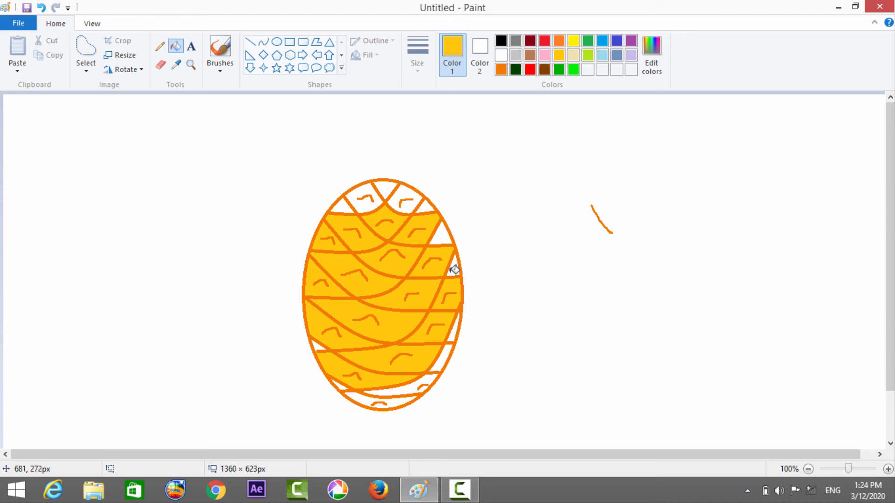
left_click(452, 266)
left_click(441, 237)
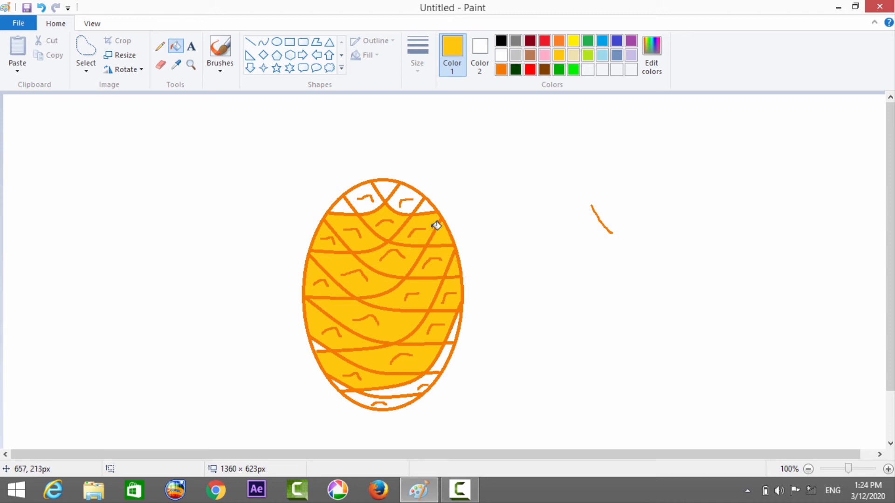
Step: Fill the topmost lattice cells of the ellipse with gold, including the small wedges between the curves
left_click(407, 194)
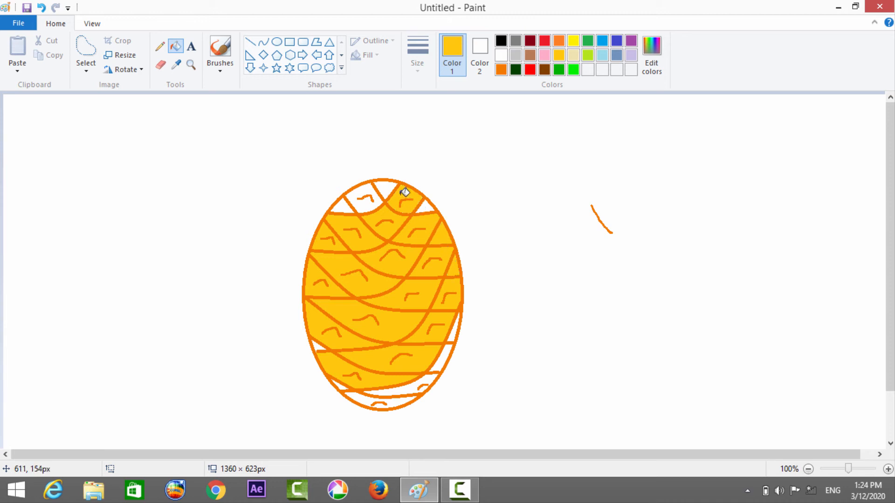
left_click(386, 188)
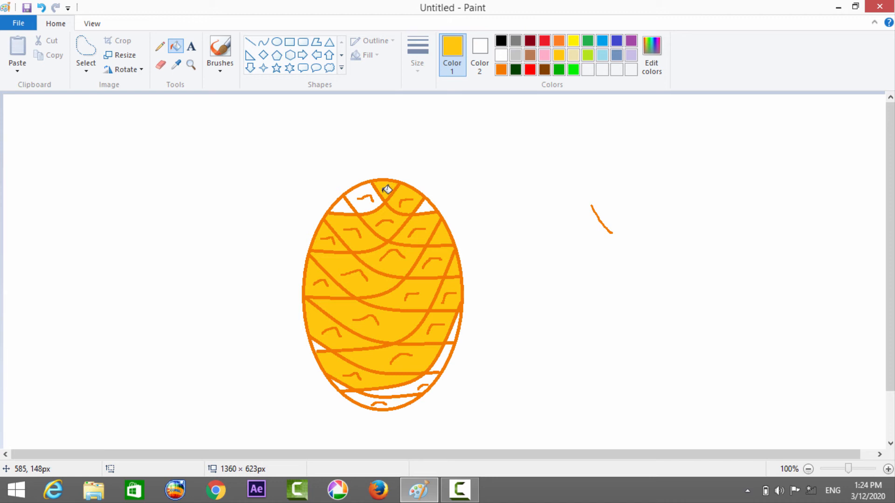
left_click(359, 200)
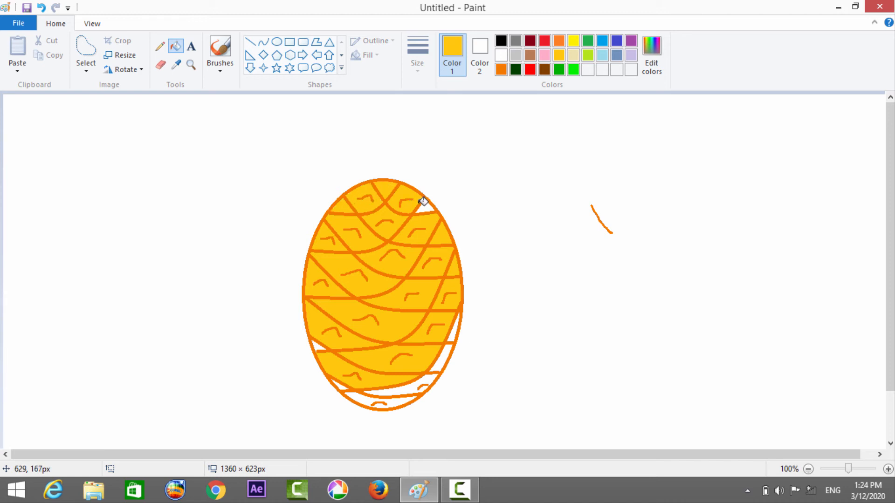
Step: Fill the remaining narrow cells at the lower right and bottom of the ellipse with gold
left_click(459, 325)
left_click(451, 350)
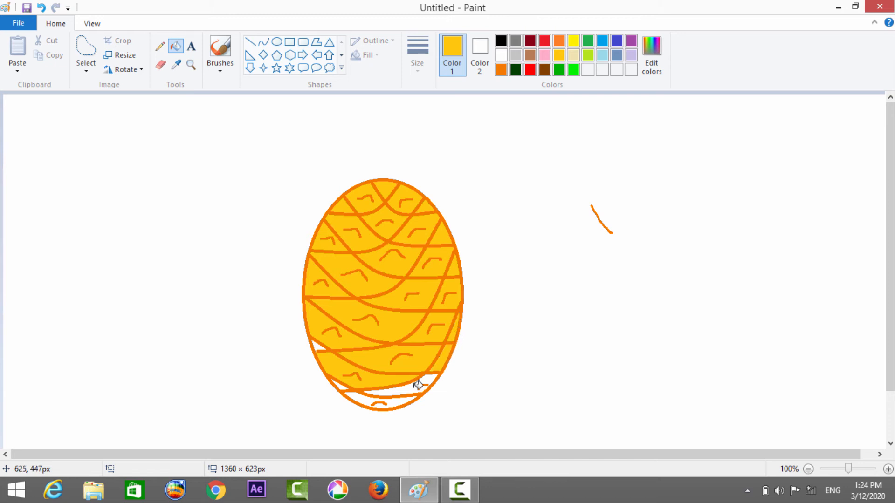
left_click(415, 381)
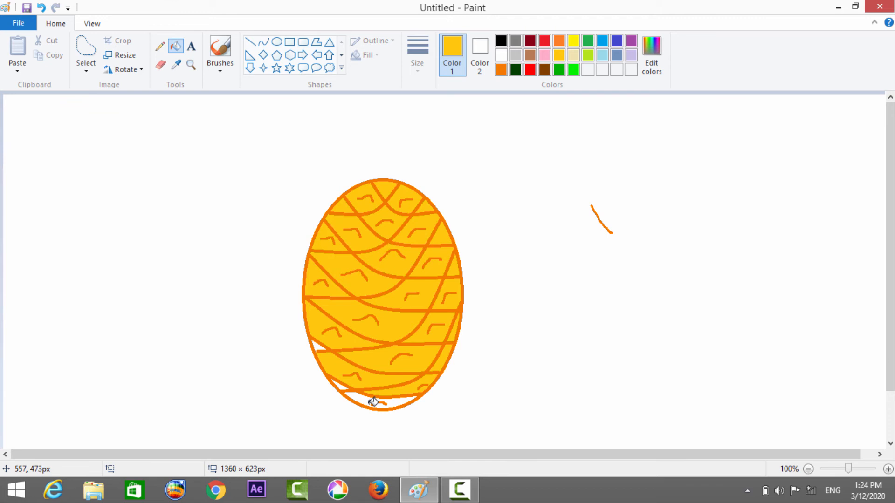
left_click(373, 402)
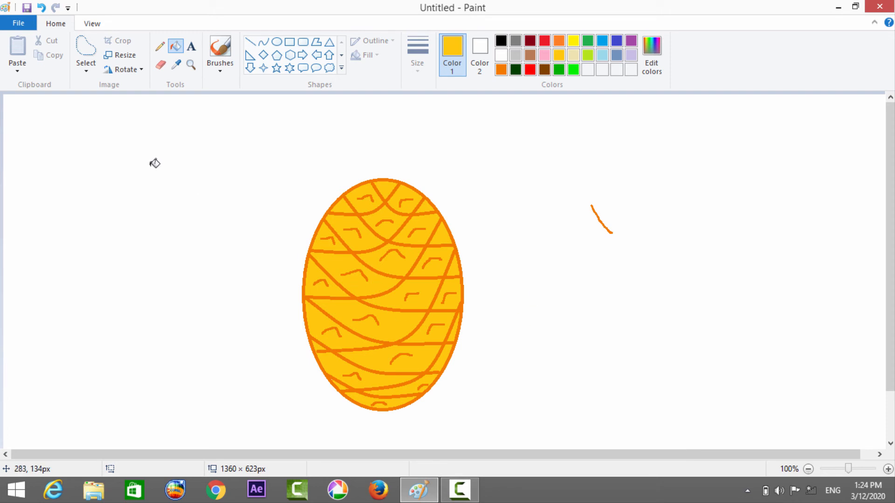
Step: Delete the stray orange test stroke beside the ellipse using a rectangular selection of about 92 × 112 px
left_click(88, 68)
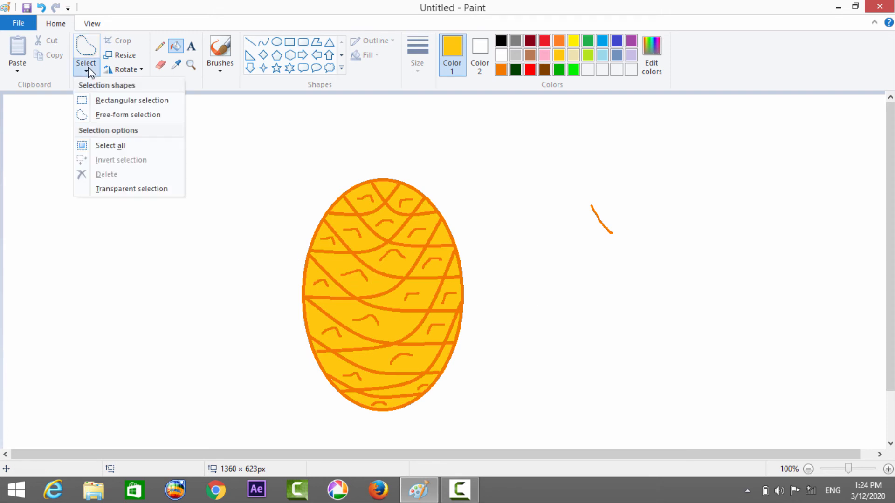
left_click(107, 100)
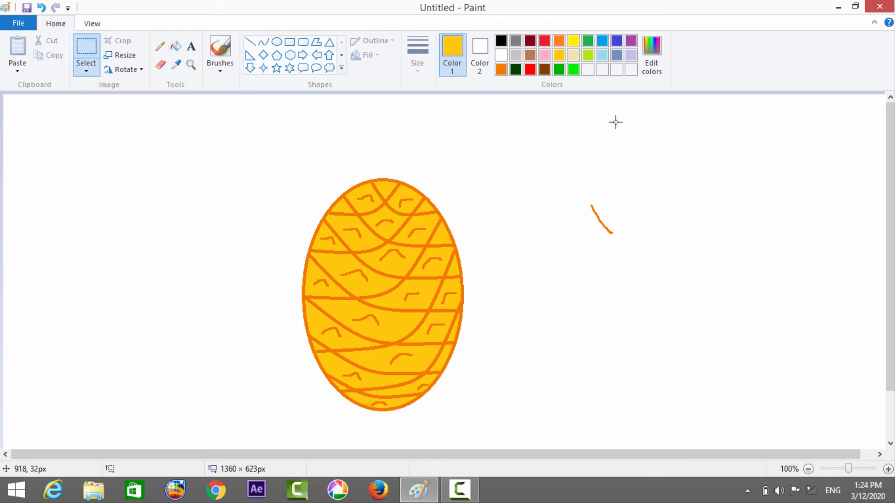
left_click_drag(562, 181, 622, 254)
right_click(622, 254)
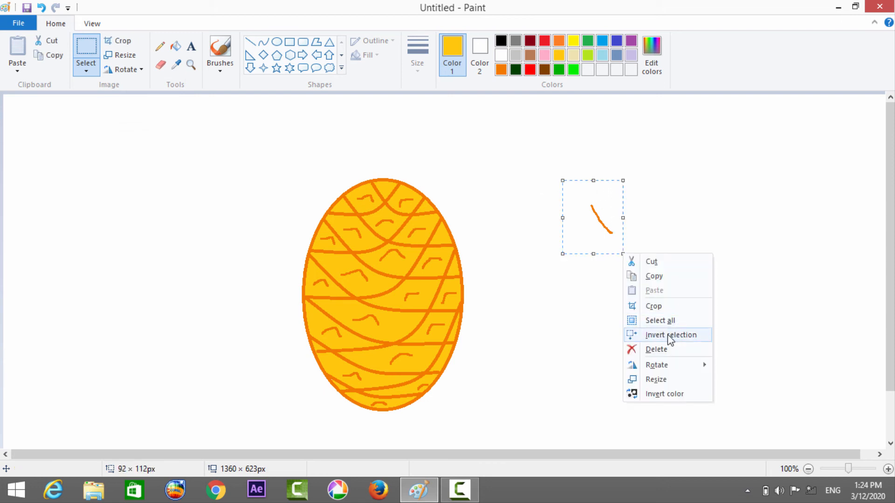
left_click(667, 350)
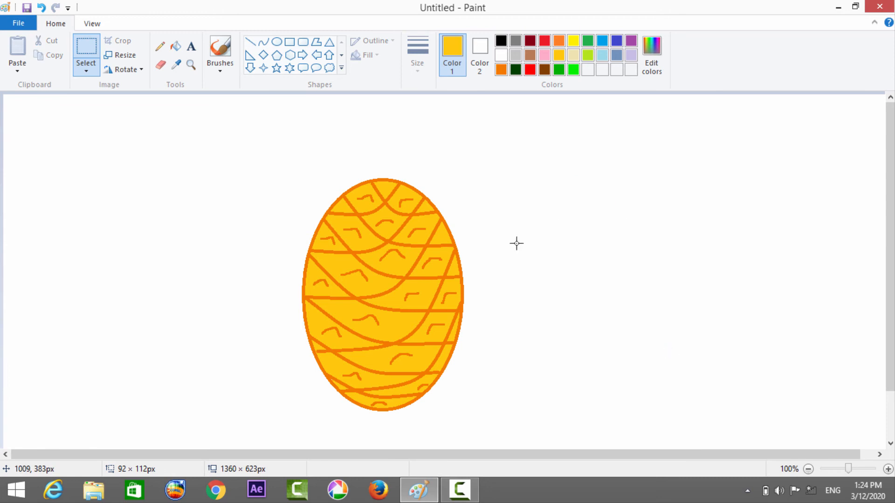
Step: Set the drawing colour to dark green and move the pineapple body to the canvas's upper left with a rectangular selection of about 450 × 417 px
left_click(276, 69)
left_click(515, 70)
left_click_drag(233, 160, 362, 253)
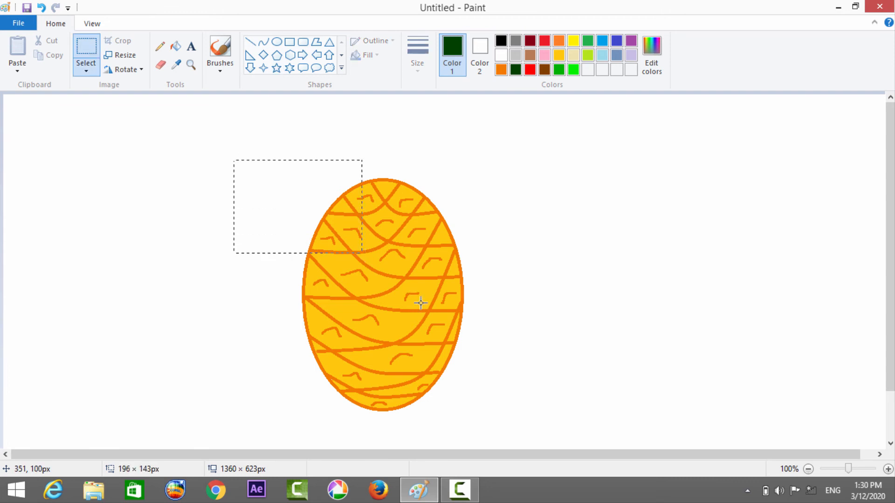
left_click_drag(460, 342, 527, 432)
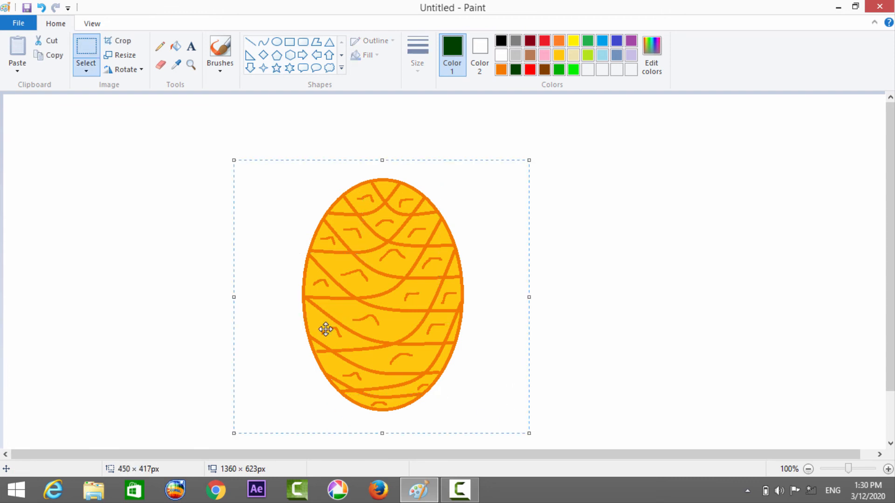
left_click_drag(326, 330, 84, 268)
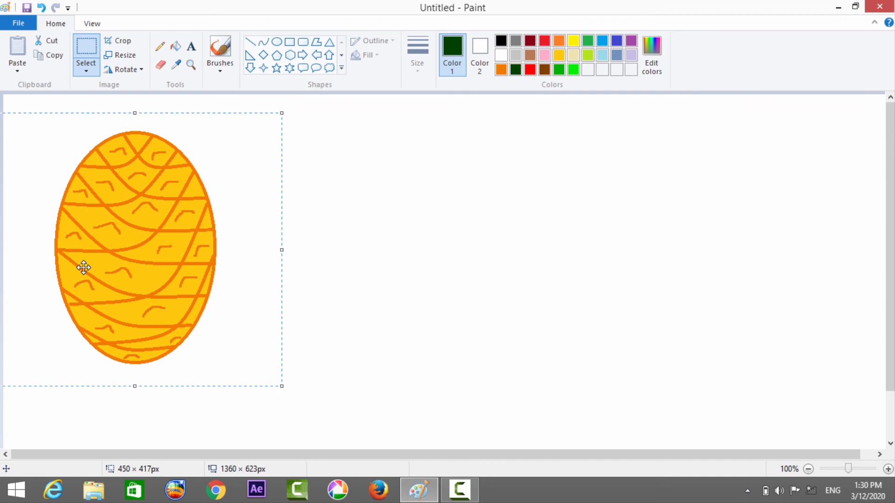
Step: Draw two dark green five-point stars side by side beside the pineapple body, about 199 × 197 px and 202 × 204 px
left_click(276, 69)
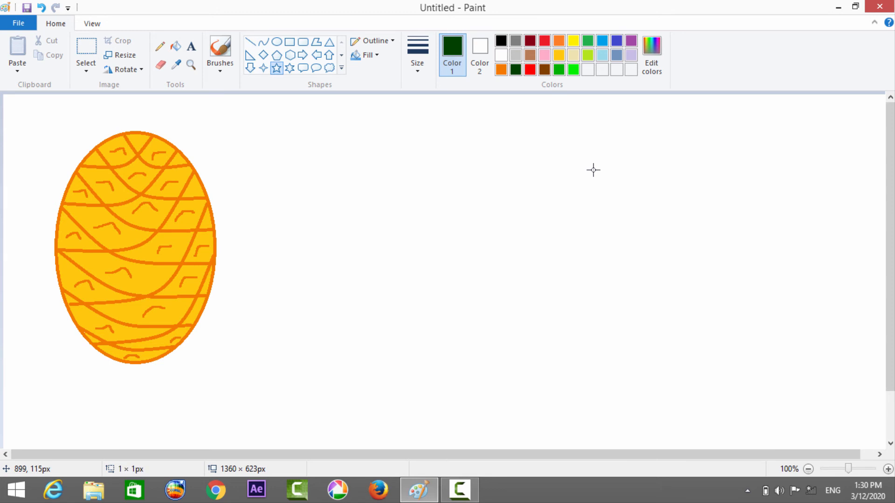
left_click_drag(593, 169, 724, 299)
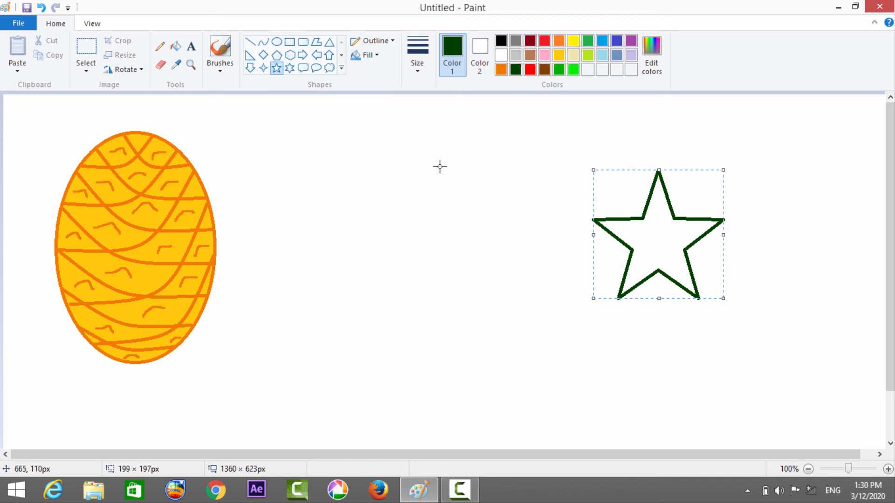
left_click(456, 187)
left_click_drag(438, 165, 572, 300)
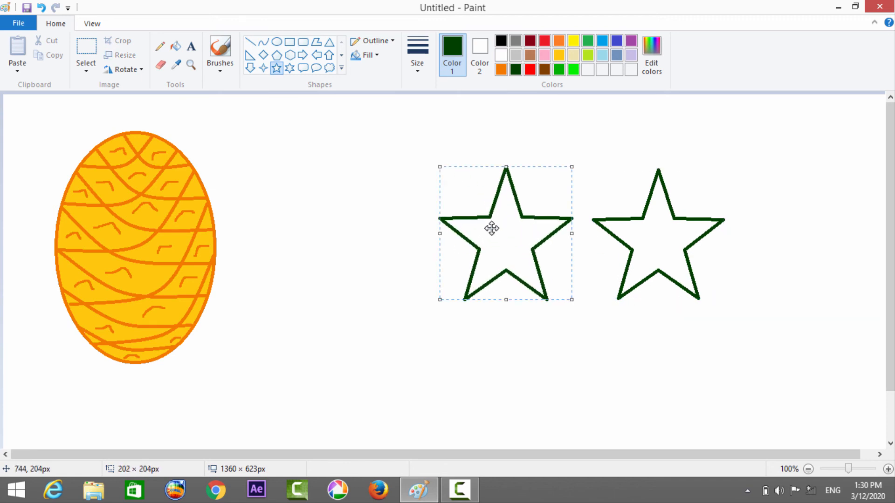
Step: Rotate the second star 180°, place it over the first star and stretch it downward to about 202 × 277 px
right_click(492, 231)
mouse_move(533, 266)
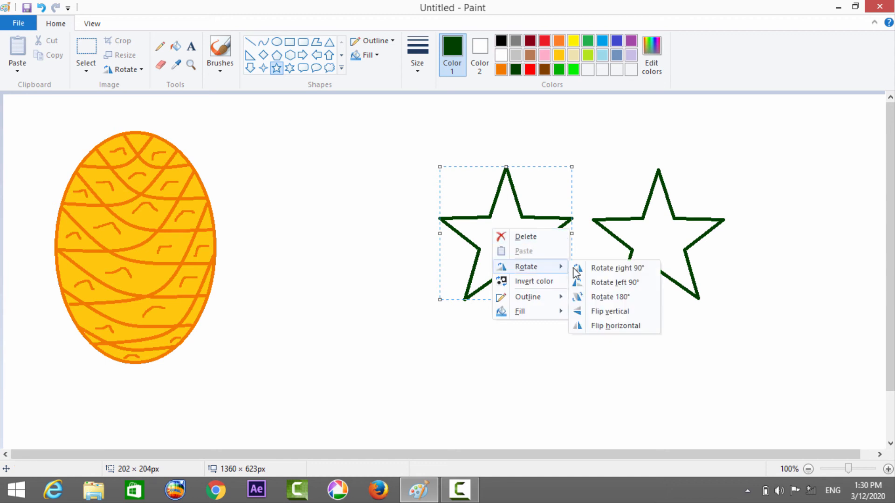
left_click(602, 300)
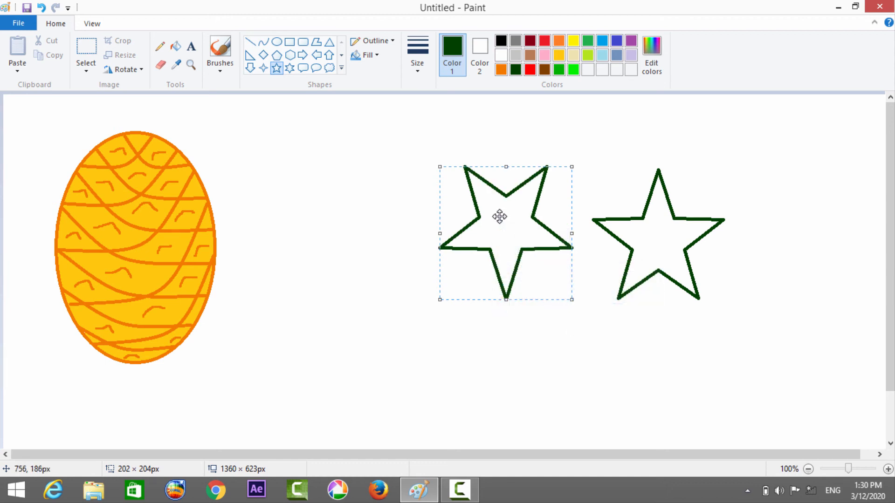
left_click_drag(529, 236, 652, 235)
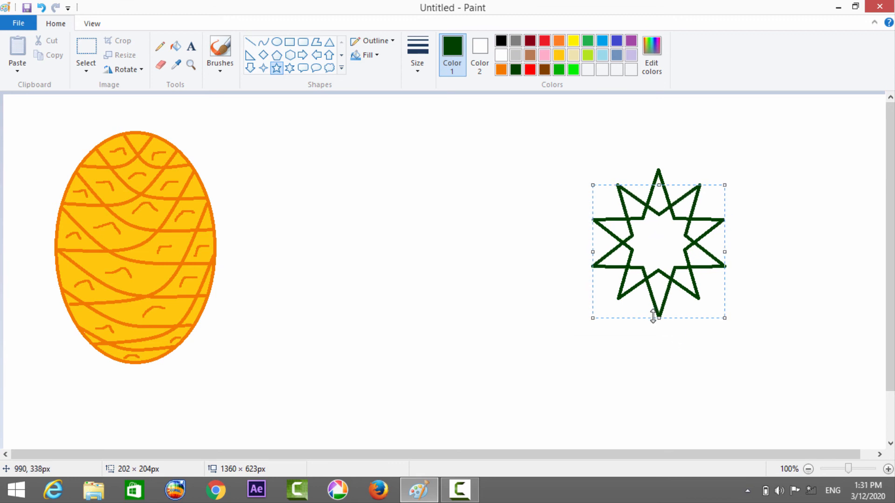
left_click_drag(658, 317, 660, 366)
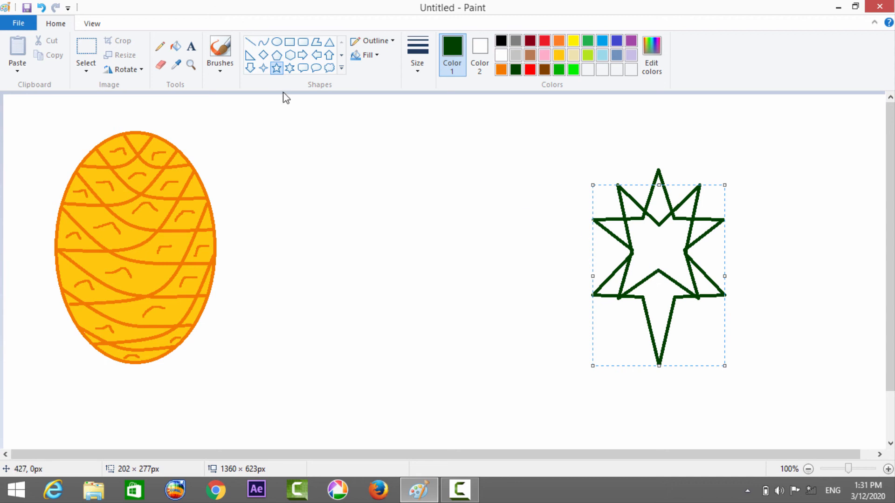
Step: Fill the centre and the five upper points of the overlapping stars with dark green
left_click(176, 46)
left_click(675, 245)
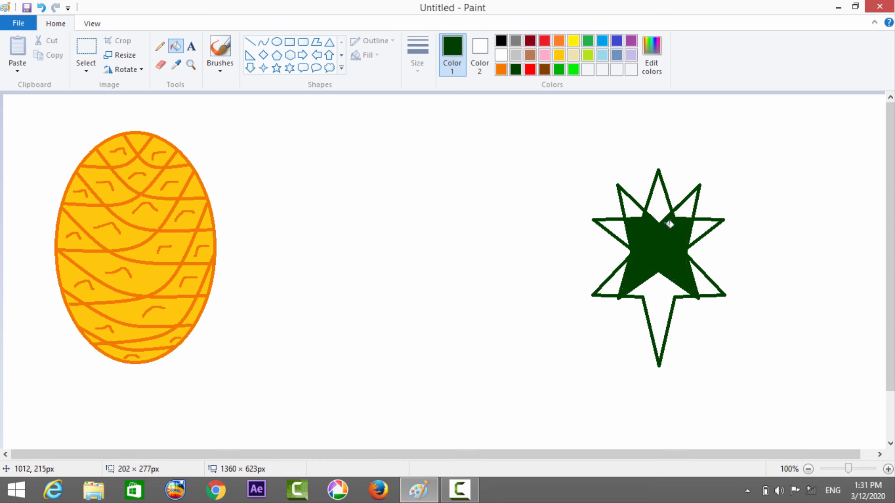
left_click(664, 209)
left_click(686, 210)
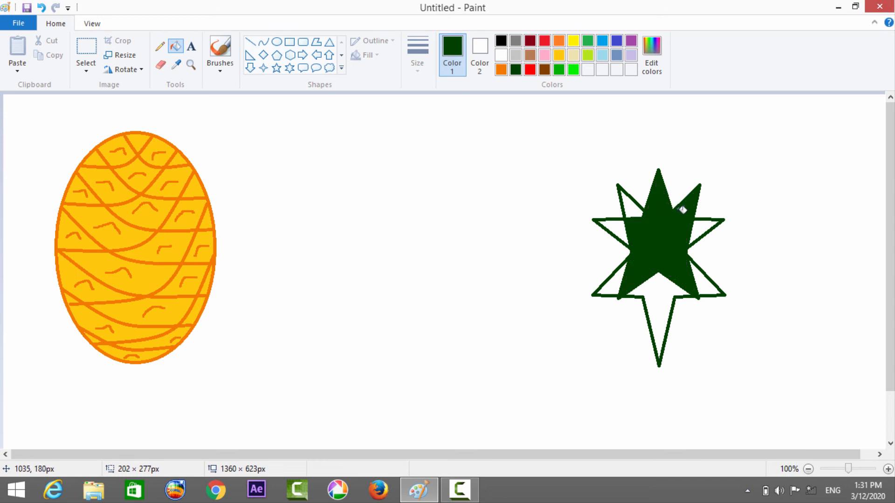
left_click(635, 207)
left_click(624, 227)
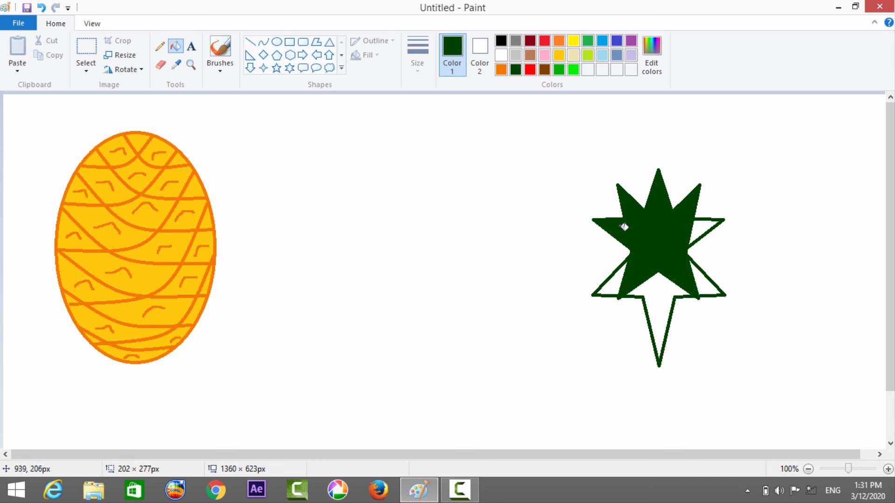
left_click(700, 225)
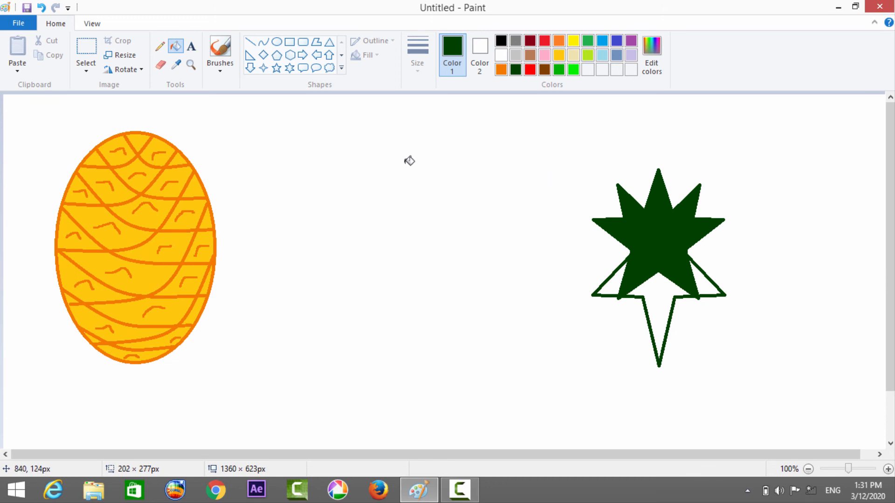
left_click(91, 49)
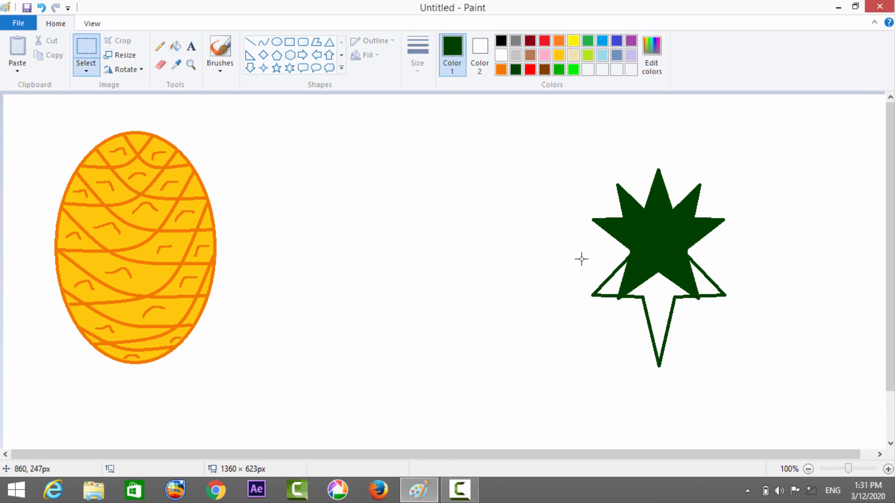
left_click_drag(568, 256, 789, 324)
right_click(789, 324)
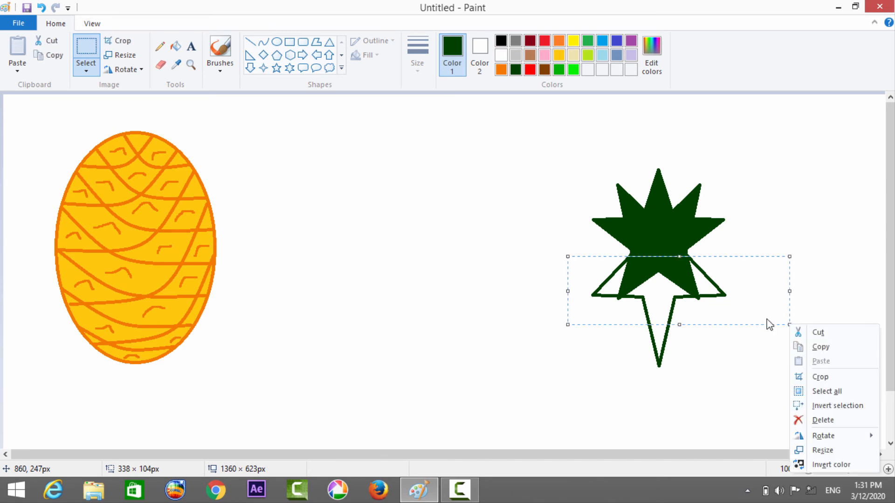
left_click(533, 267)
left_click(531, 256)
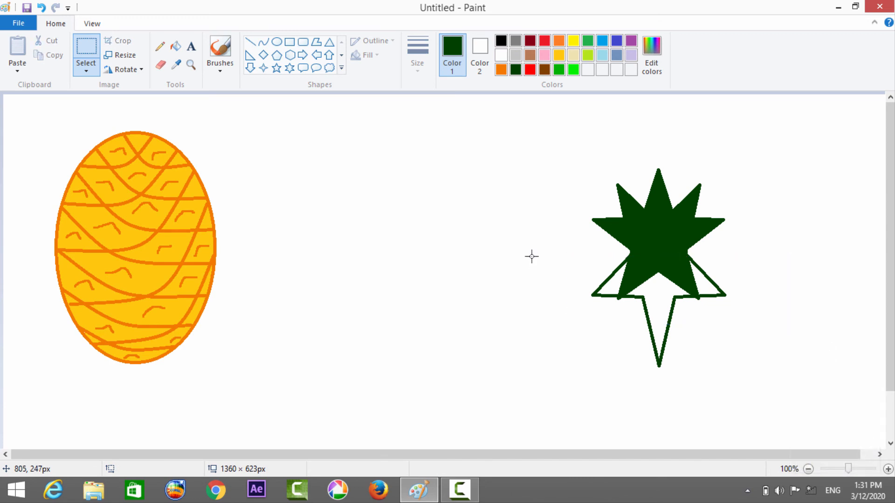
Step: Delete the lower part of the overlapping stars using a rectangular selection of about 380 × 199 px, keeping only the upper points as the crown
left_click_drag(551, 252, 799, 381)
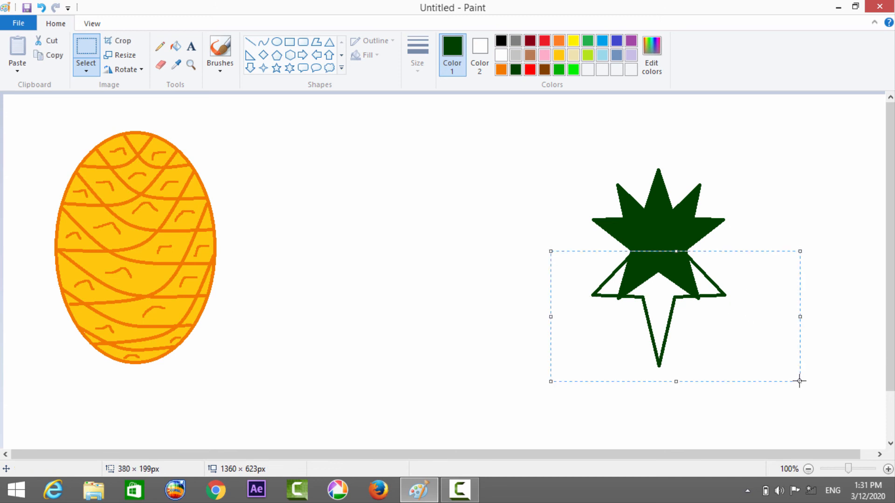
right_click(684, 323)
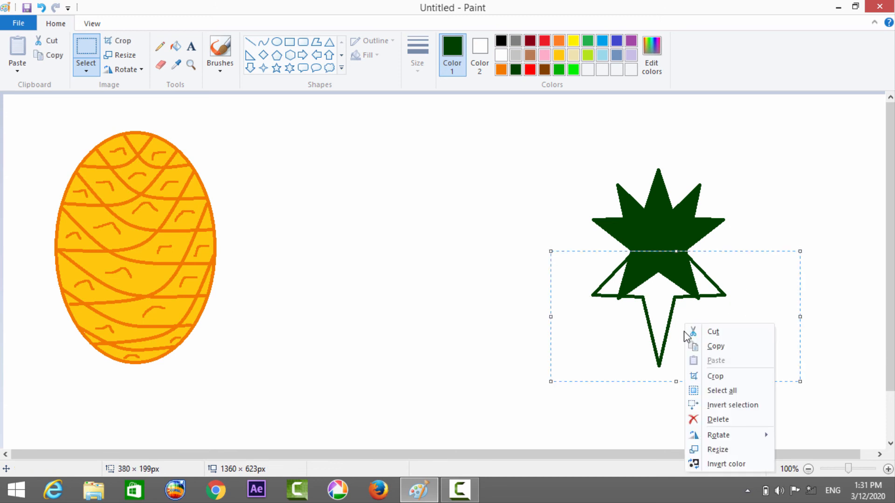
left_click(718, 420)
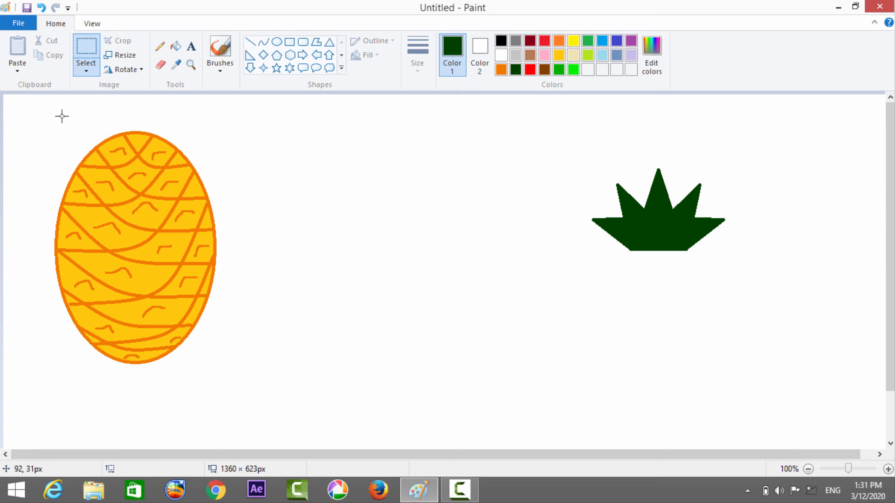
Step: Move the pineapple body back toward the middle of the canvas and place the green crown just above it
left_click_drag(43, 130, 263, 371)
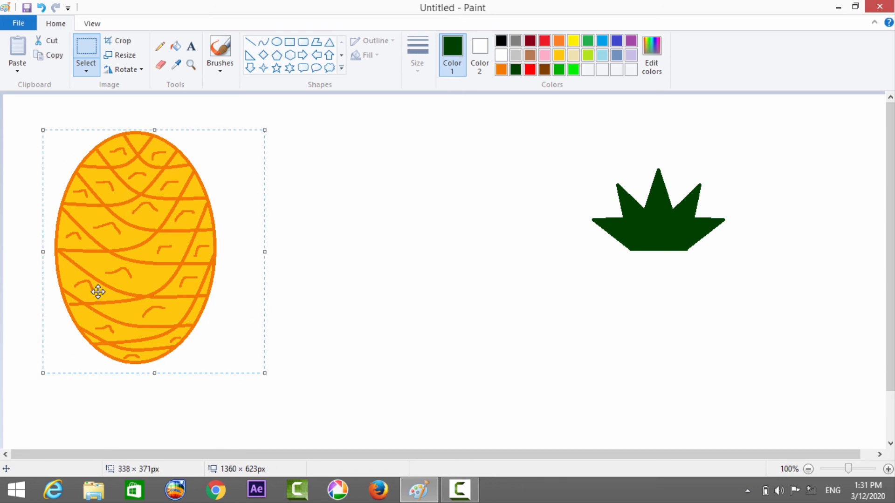
left_click_drag(98, 292, 290, 365)
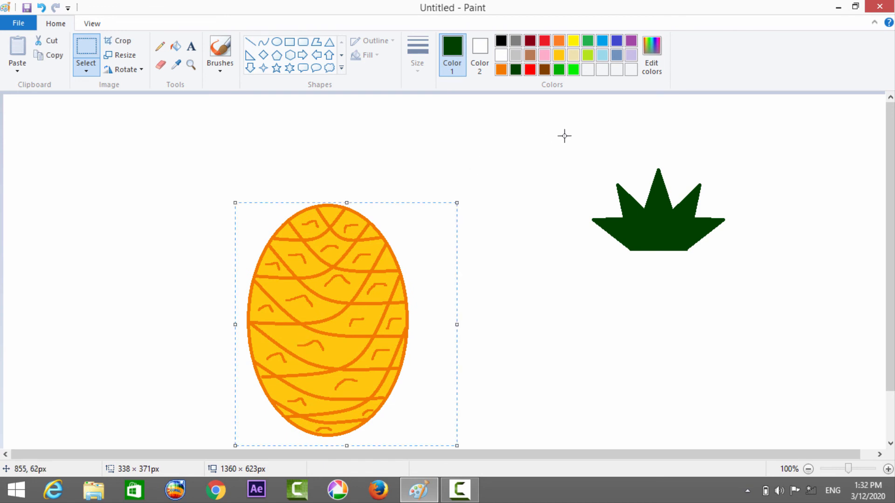
left_click_drag(562, 139, 755, 269)
left_click_drag(673, 232, 369, 164)
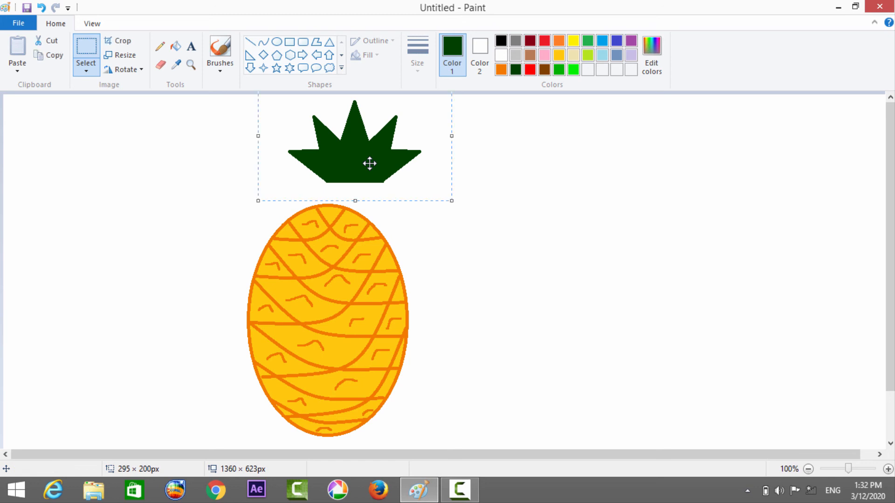
left_click(171, 228)
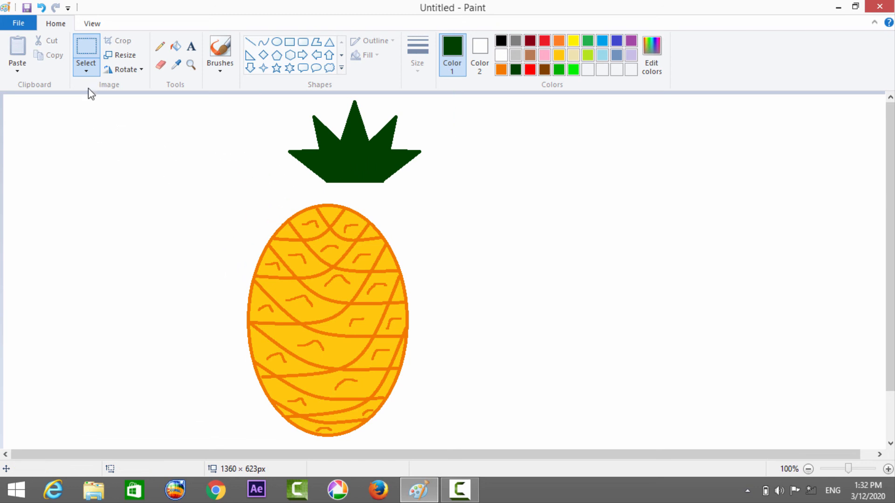
Step: Outline the pineapple body with a free-form selection of about 374 × 381 px and move it up to overlap the crown's base
left_click(86, 74)
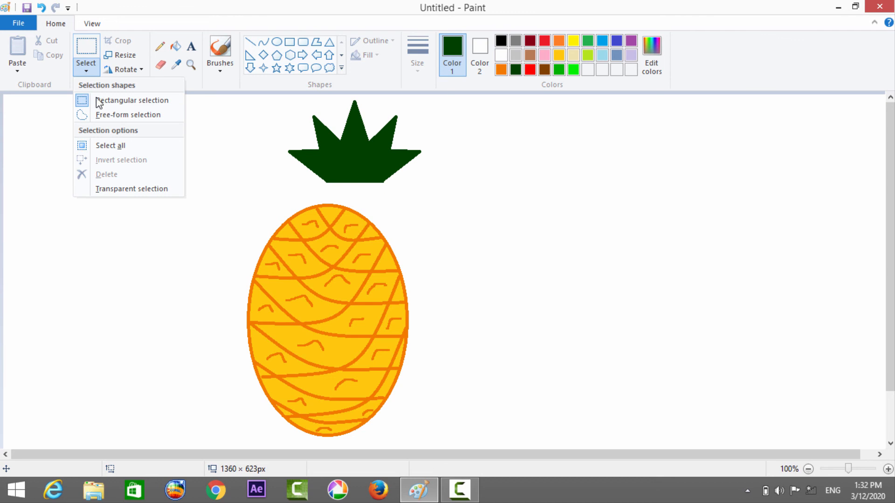
left_click(103, 114)
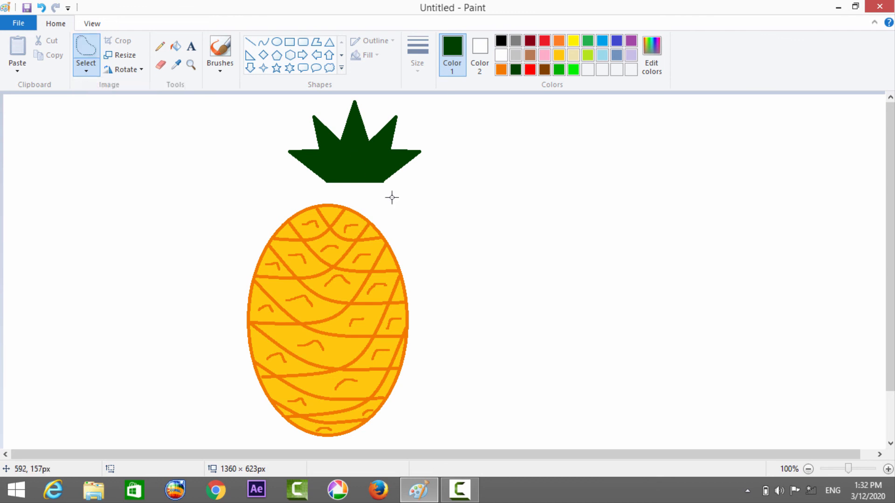
left_click_drag(393, 208, 342, 199)
left_click(399, 203)
mouse_move(397, 203)
left_mouse_down()
mouse_move(293, 181)
mouse_move(276, 197)
mouse_move(279, 231)
left_mouse_up()
left_click(410, 244)
mouse_move(405, 236)
left_mouse_down()
mouse_move(342, 200)
mouse_move(276, 203)
mouse_move(217, 251)
mouse_move(215, 326)
mouse_move(227, 382)
mouse_move(258, 434)
mouse_move(287, 447)
left_mouse_up()
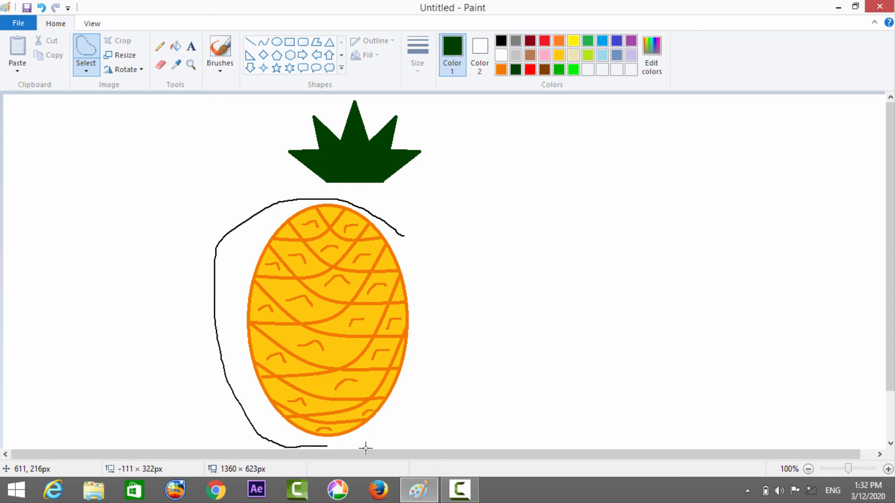
mouse_move(366, 448)
left_mouse_down()
mouse_move(458, 363)
mouse_move(436, 285)
mouse_move(400, 234)
left_mouse_up()
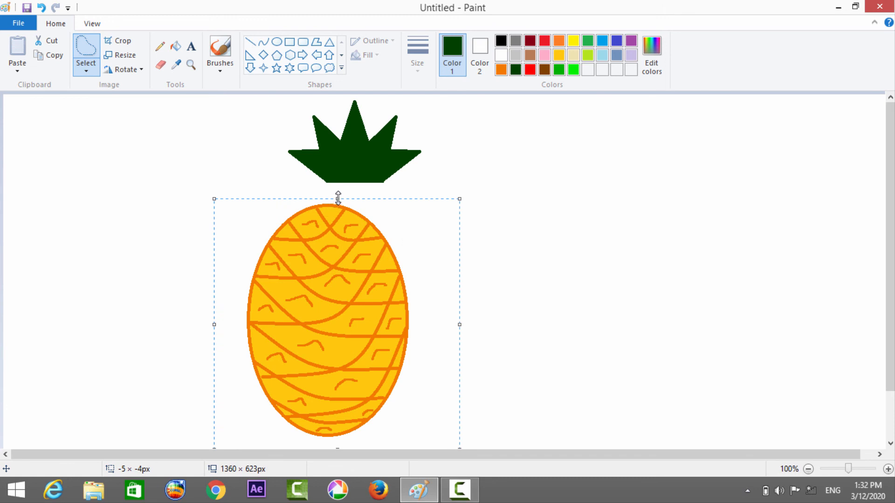
left_click_drag(338, 197, 337, 199)
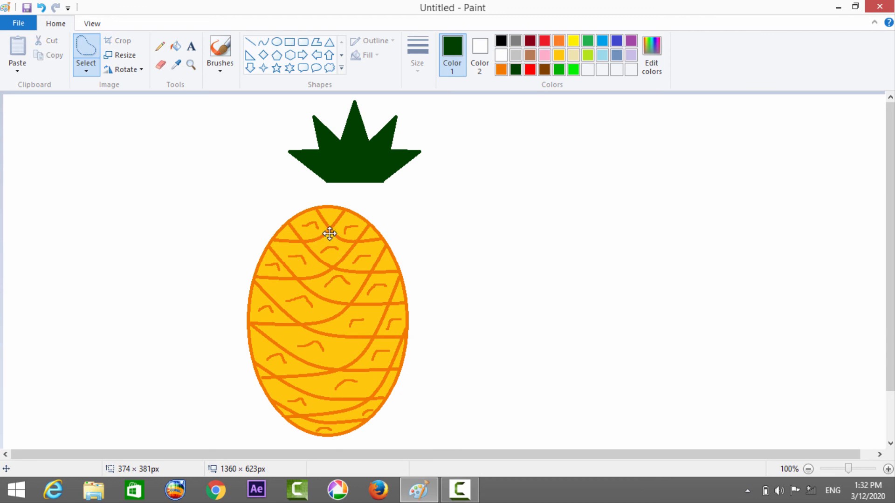
left_click_drag(329, 232, 346, 207)
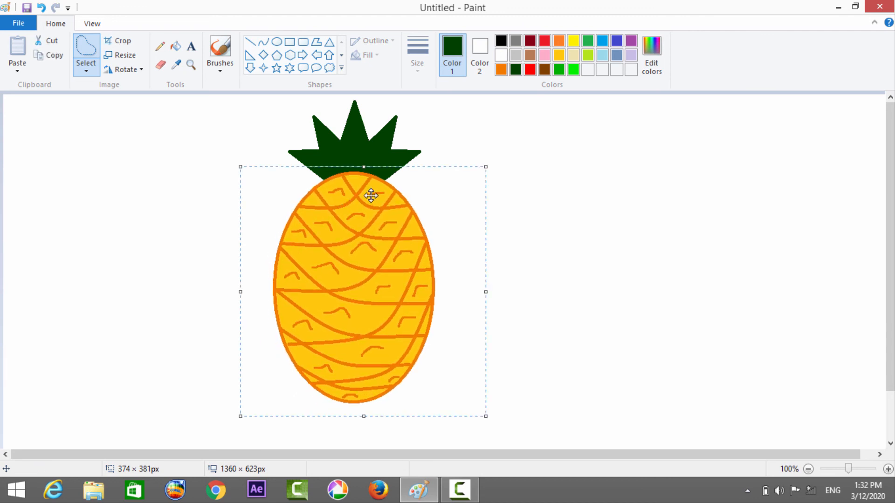
left_click(566, 145)
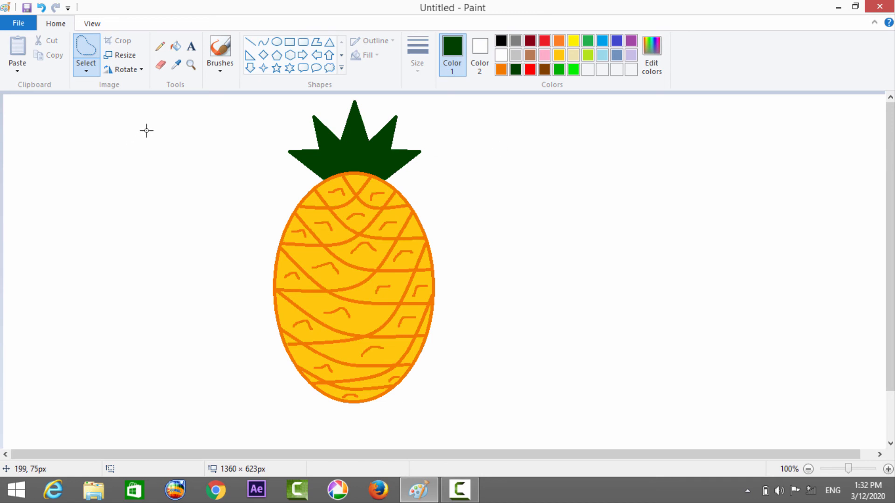
left_click_drag(240, 109, 319, 188)
left_click(67, 182)
left_click(87, 73)
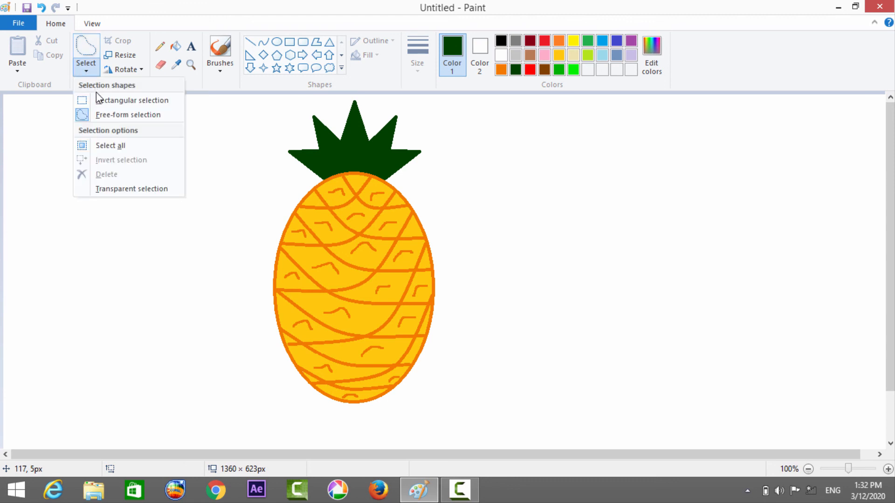
left_click(99, 100)
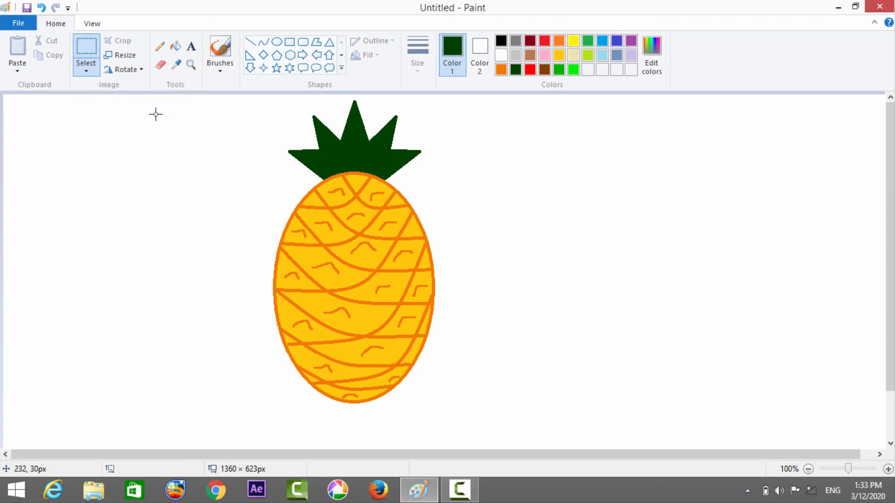
left_click_drag(156, 114, 387, 234)
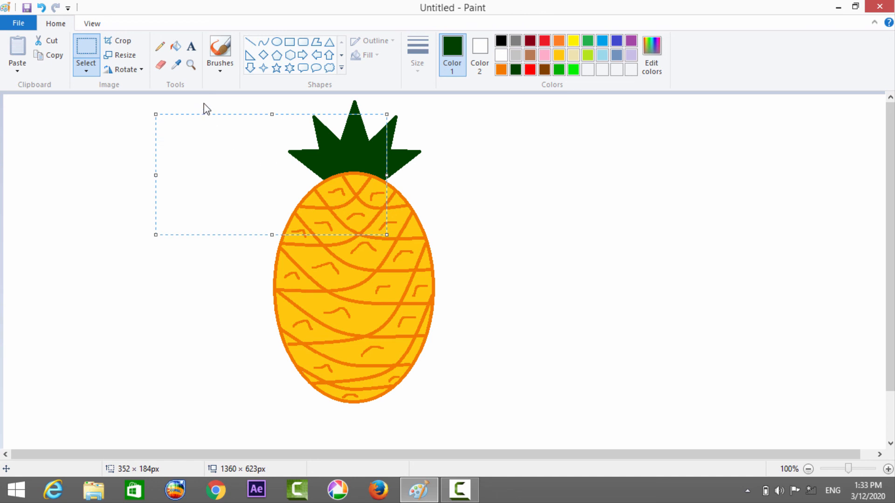
left_click(5, 176)
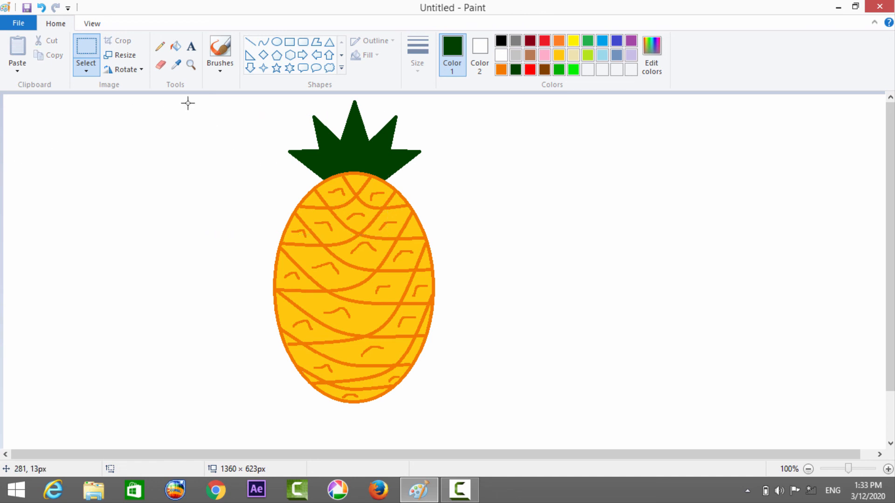
left_click_drag(188, 103, 479, 259)
left_click(657, 182)
Step: Move the whole pineapple to the middle of the canvas using a rectangular selection of about 404 × 530 px
left_click_drag(219, 97, 483, 444)
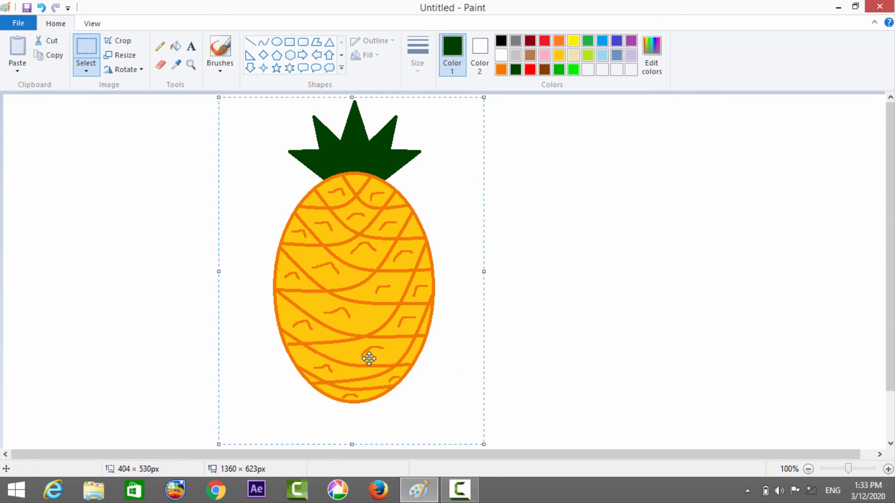
left_click_drag(363, 350, 446, 385)
left_click_drag(408, 355, 459, 364)
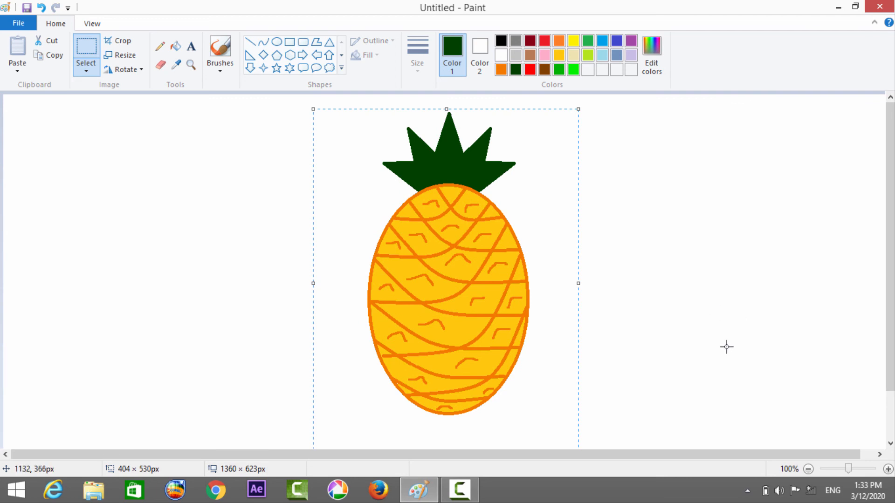